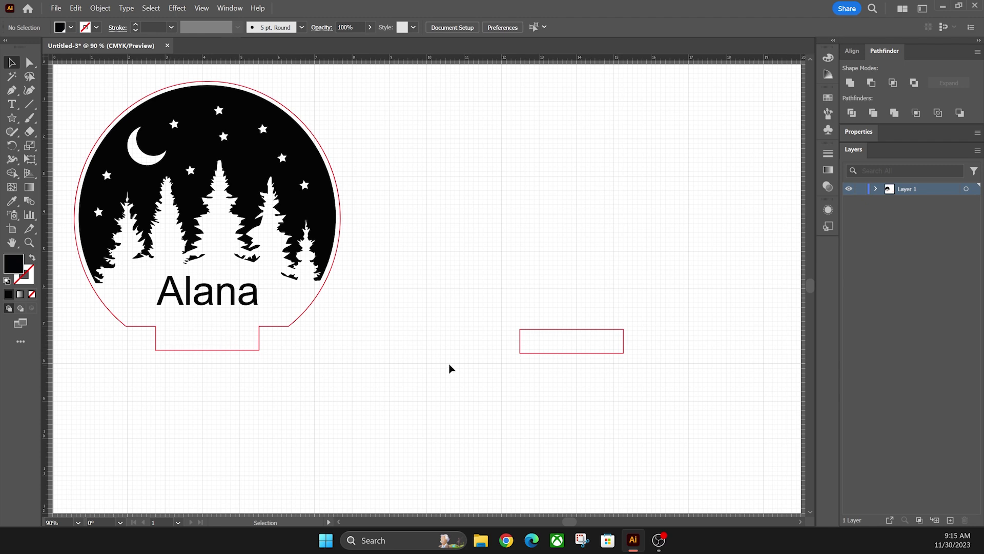
# - Select the small 2.77 × 0.6394 in red rectangle to the right of the sign
pyautogui.click(559, 332)
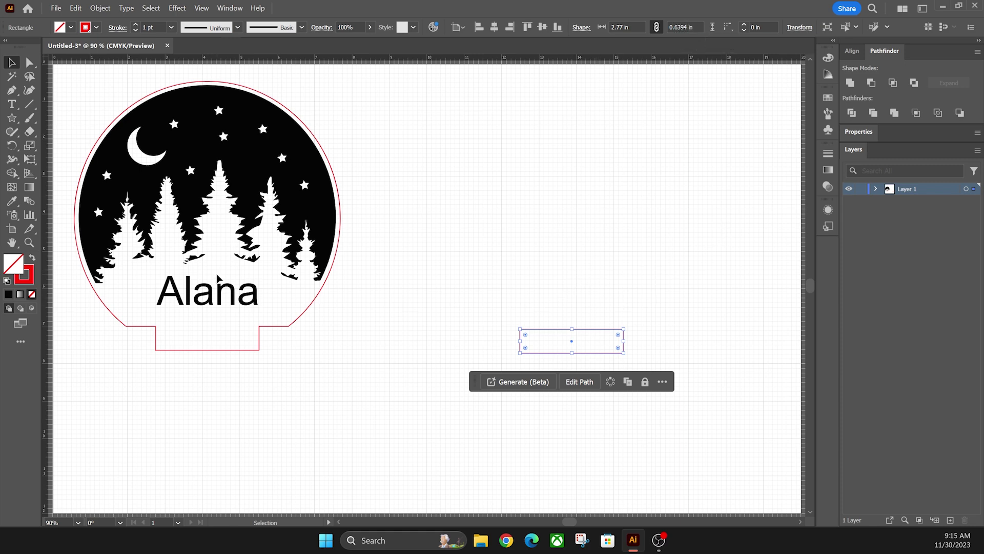
pyautogui.click(12, 120)
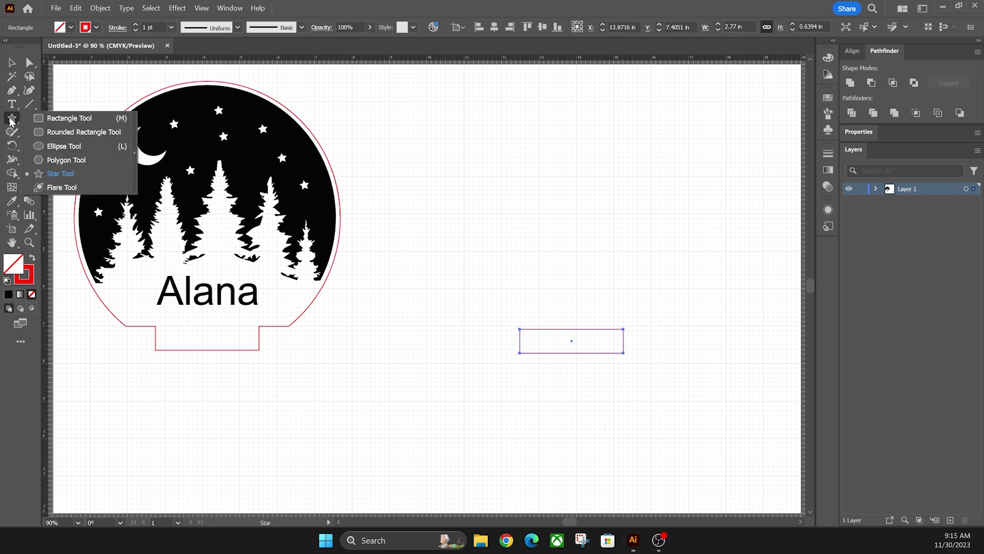
pyautogui.click(49, 118)
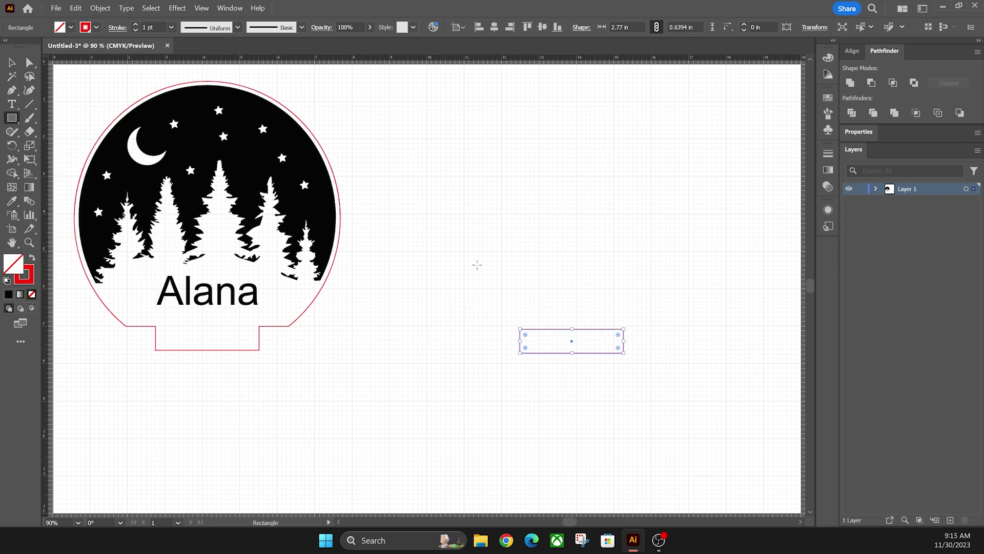
pyautogui.moveTo(471, 230); pyautogui.dragTo(585, 266)
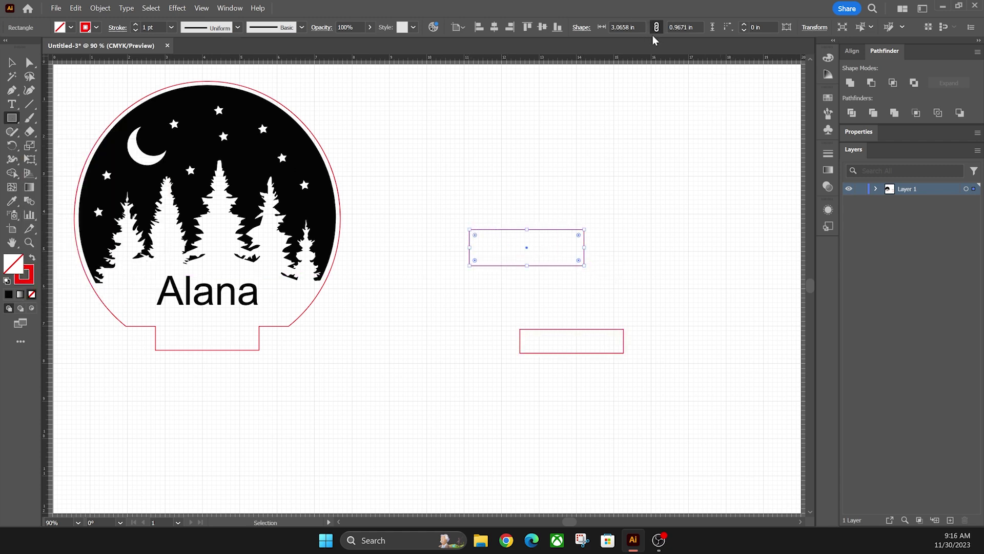
pyautogui.click(589, 175)
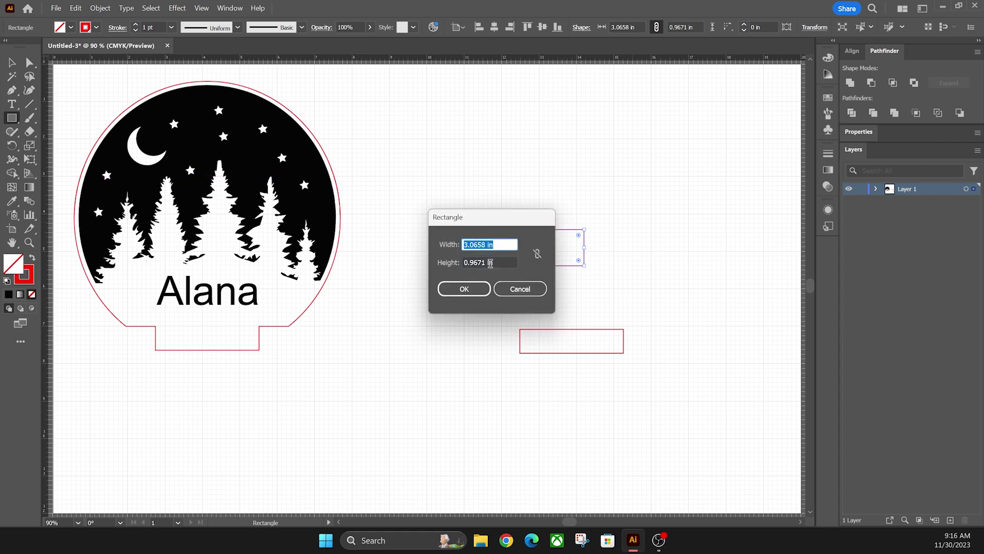
pyautogui.click(464, 289)
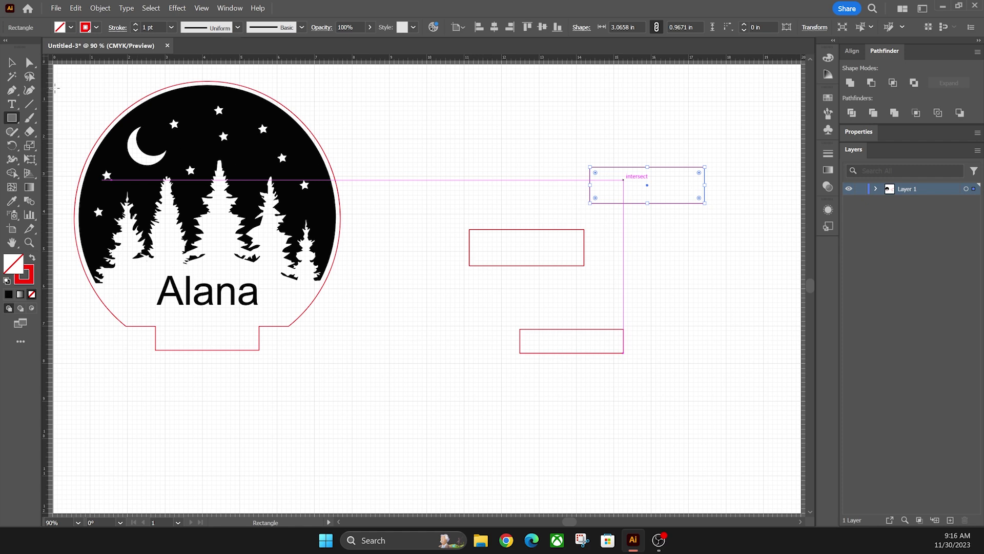
pyautogui.click(13, 64)
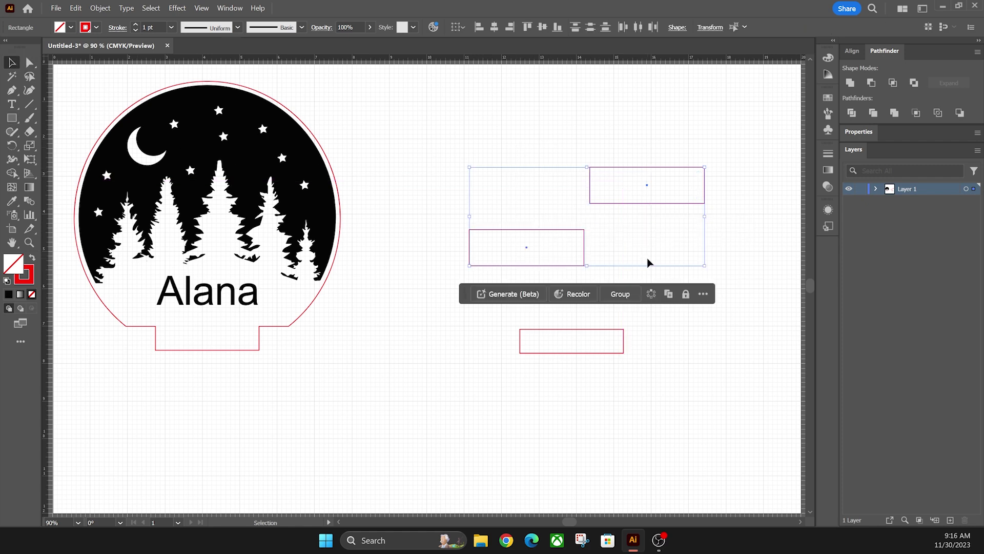
pyautogui.press('Delete')
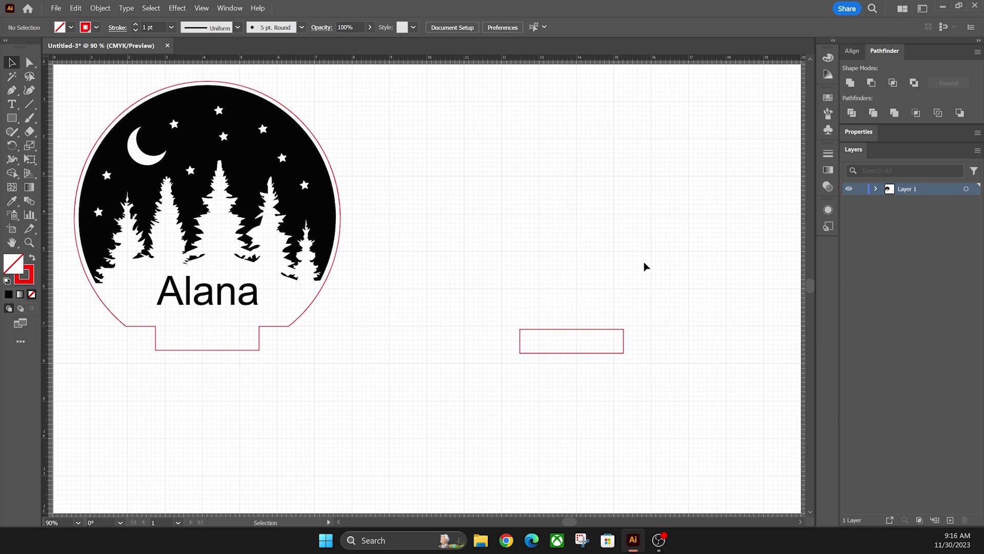
# - Draw a 5.998 in circle and move it down so its bottom overlaps the small rectangle
pyautogui.click(11, 118)
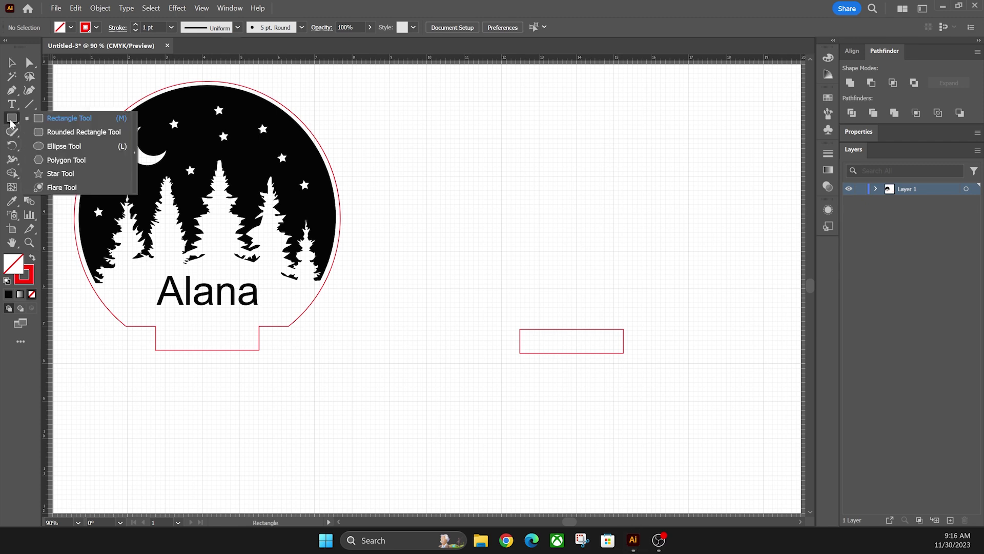
pyautogui.click(65, 147)
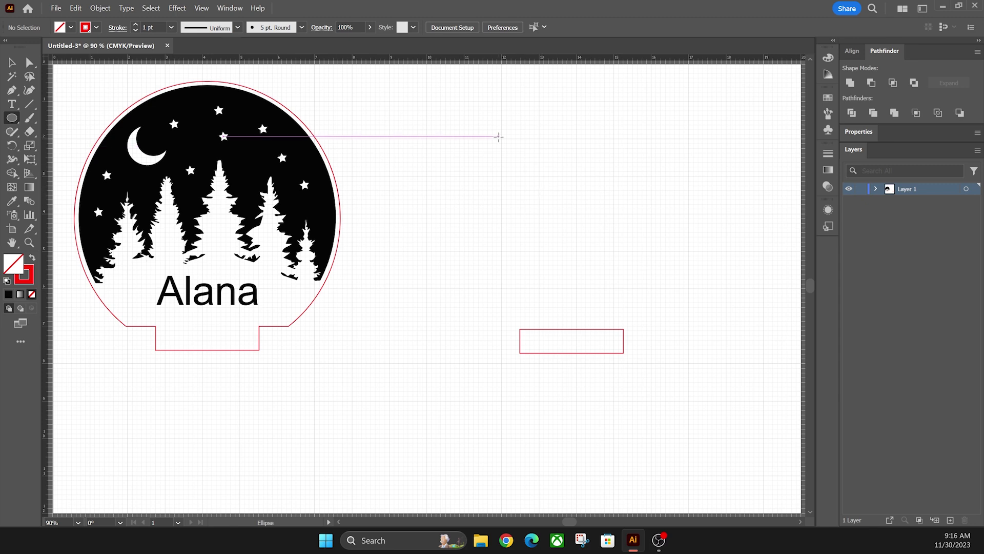
pyautogui.click(517, 158)
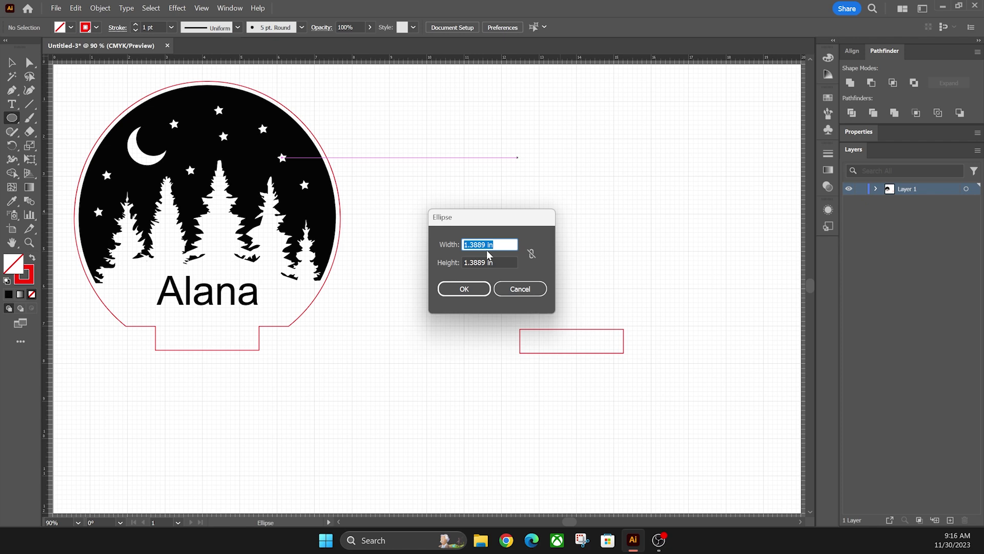
pyautogui.click(520, 289)
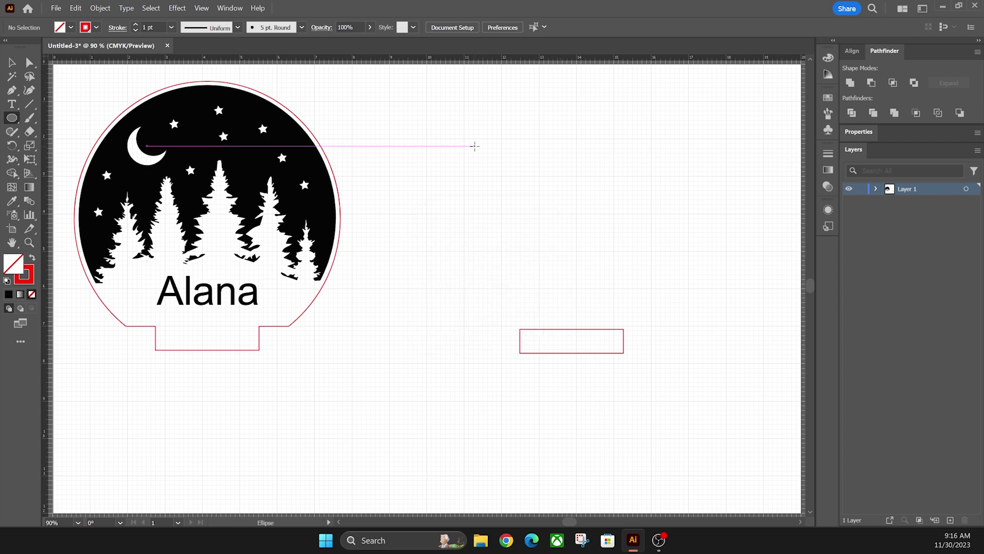
pyautogui.moveTo(474, 146); pyautogui.dragTo(697, 243)
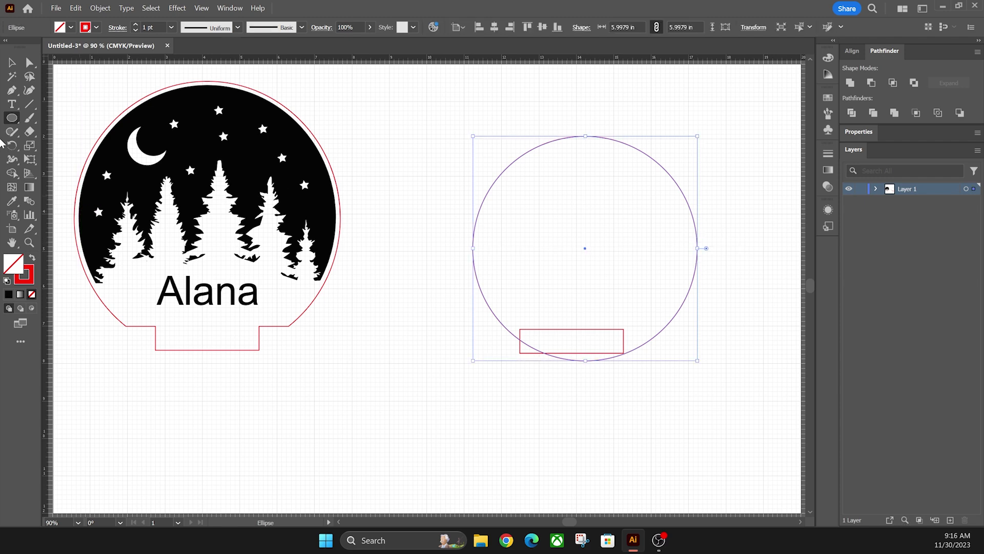
pyautogui.click(10, 63)
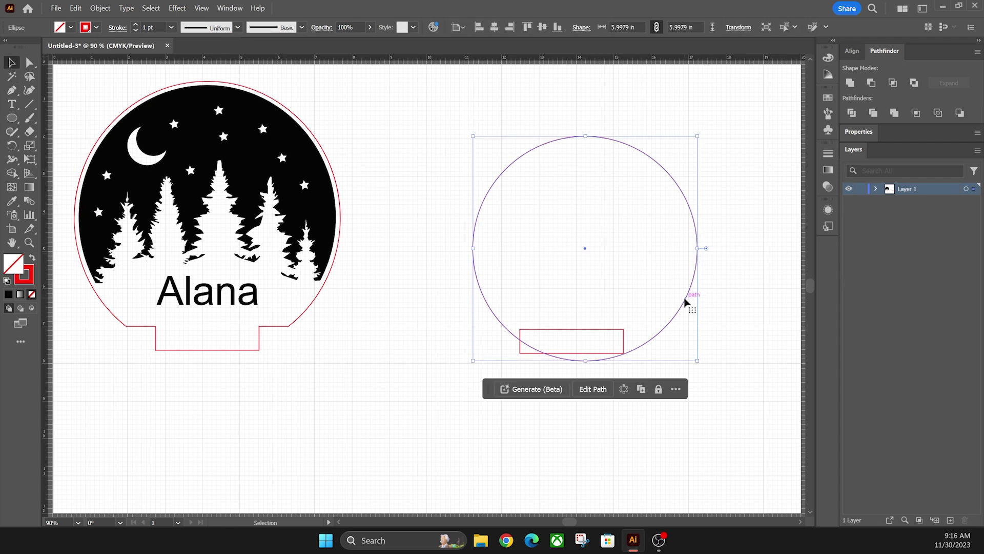
pyautogui.moveTo(686, 301); pyautogui.dragTo(673, 285)
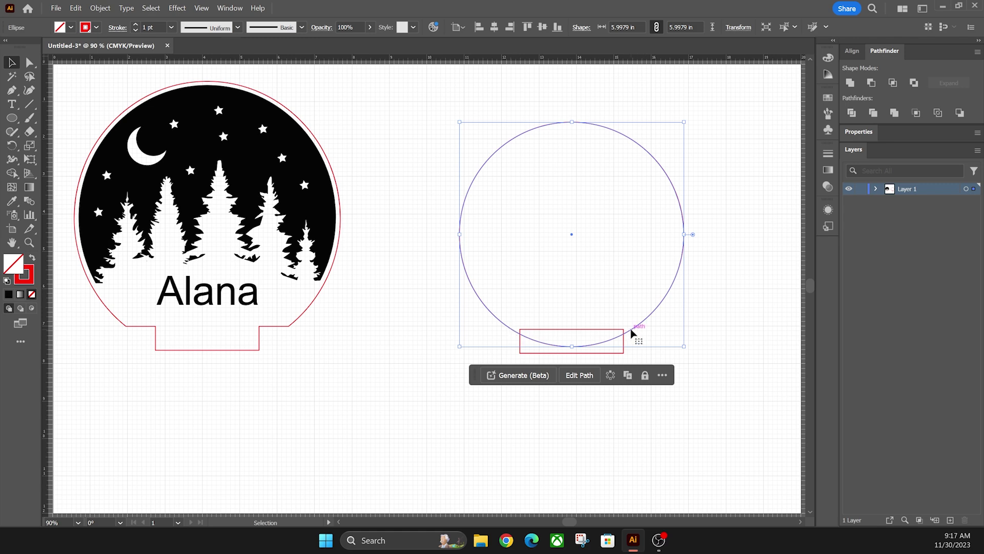
# - Select the circle and small rectangle together and bring up the Align panel
pyautogui.moveTo(729, 193); pyautogui.dragTo(561, 349)
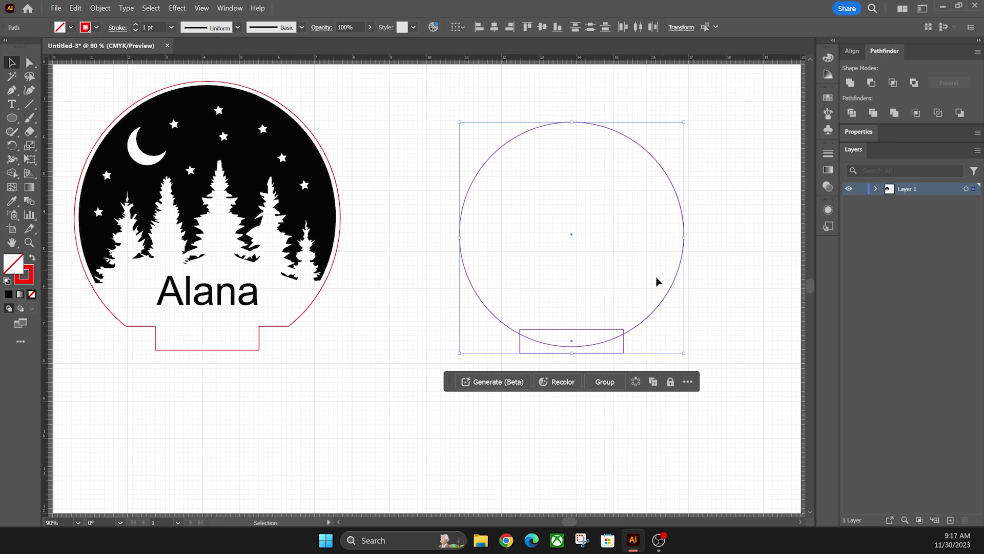
pyautogui.click(855, 53)
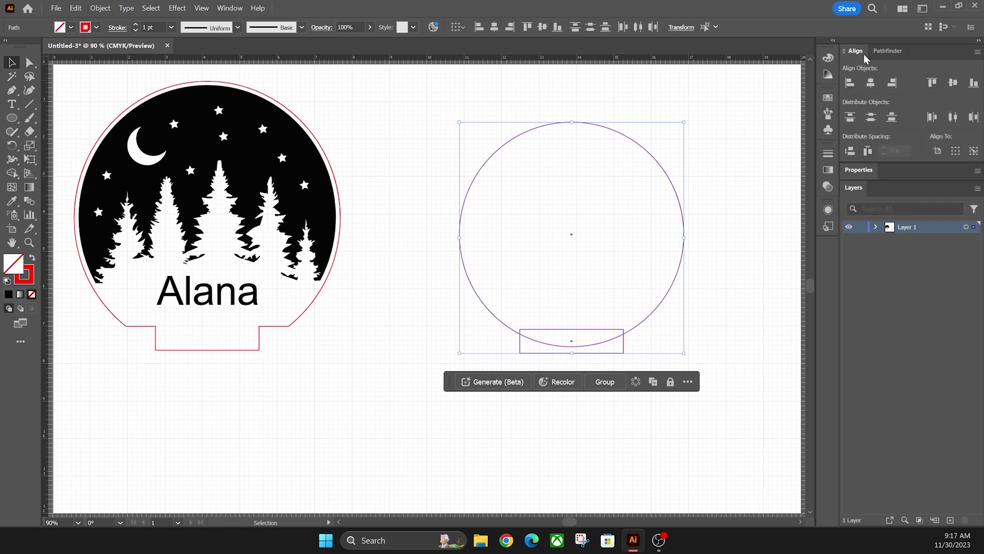
pyautogui.click(231, 9)
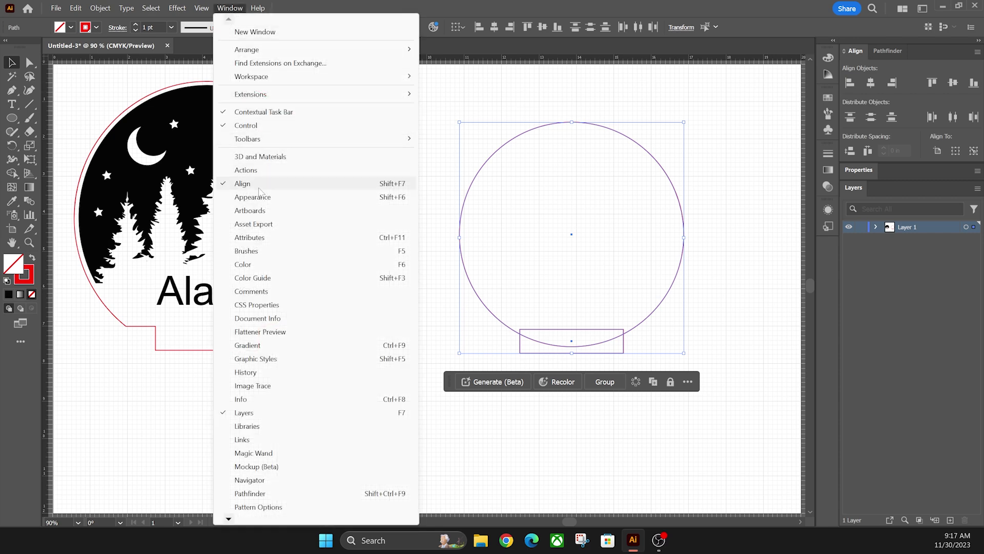
pyautogui.click(736, 116)
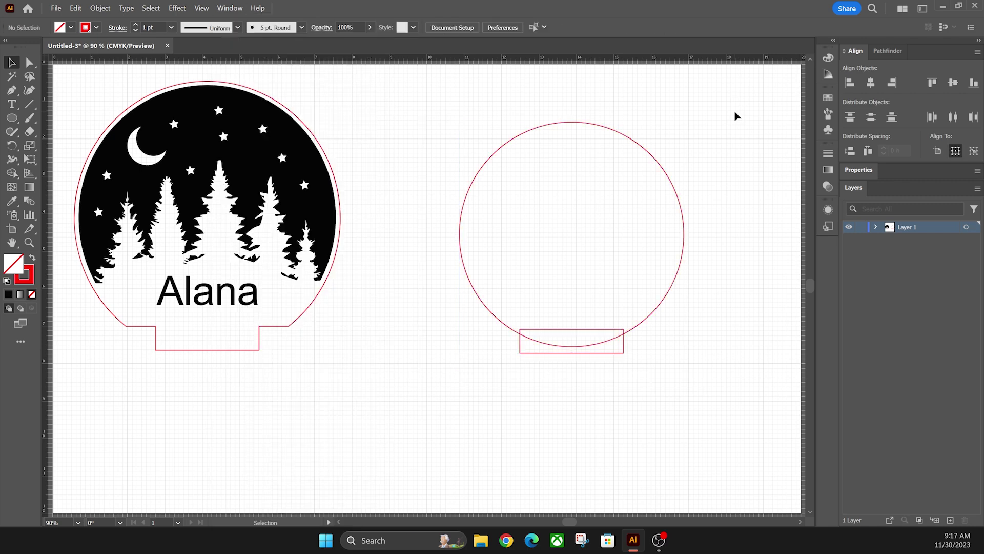
pyautogui.moveTo(556, 369); pyautogui.dragTo(635, 281)
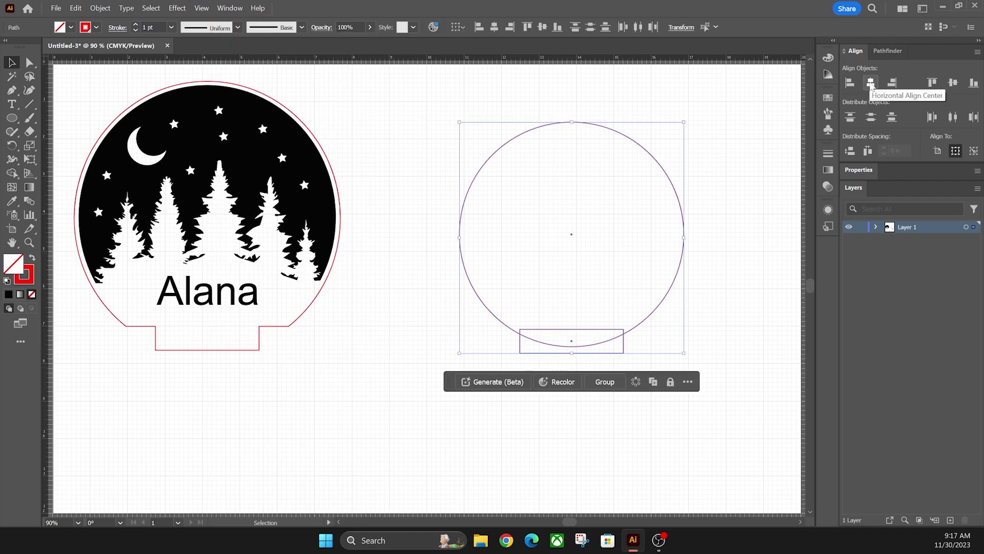
pyautogui.click(718, 311)
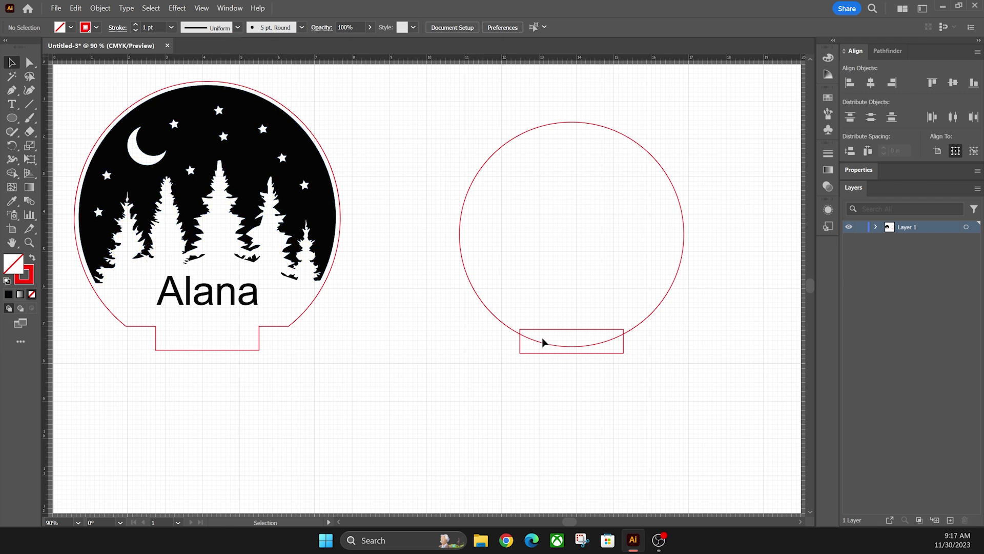
# - Draw a 7.67 × 1.48 in rectangle spanning the circle's bottom and the small tab
pyautogui.click(12, 118)
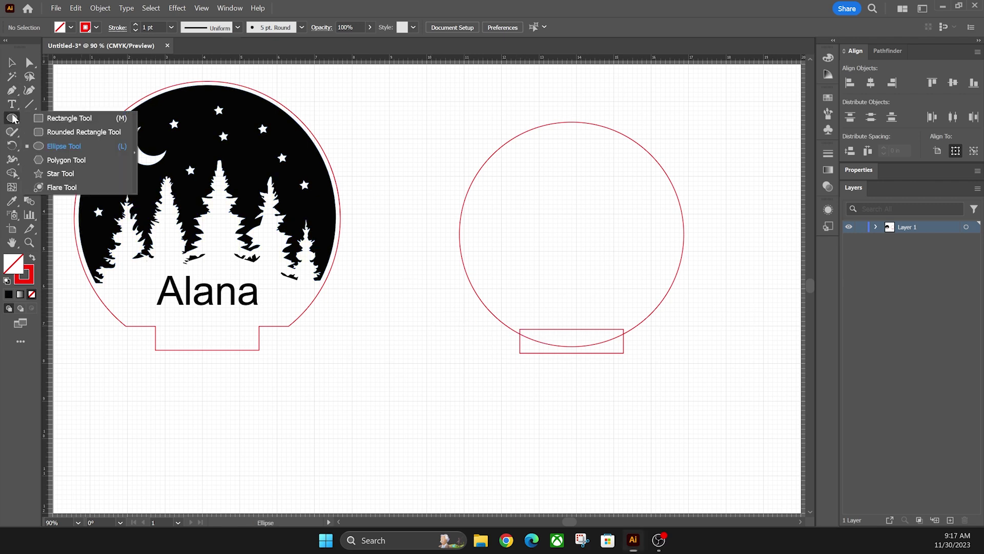
pyautogui.click(59, 124)
pyautogui.moveTo(427, 373); pyautogui.dragTo(714, 318)
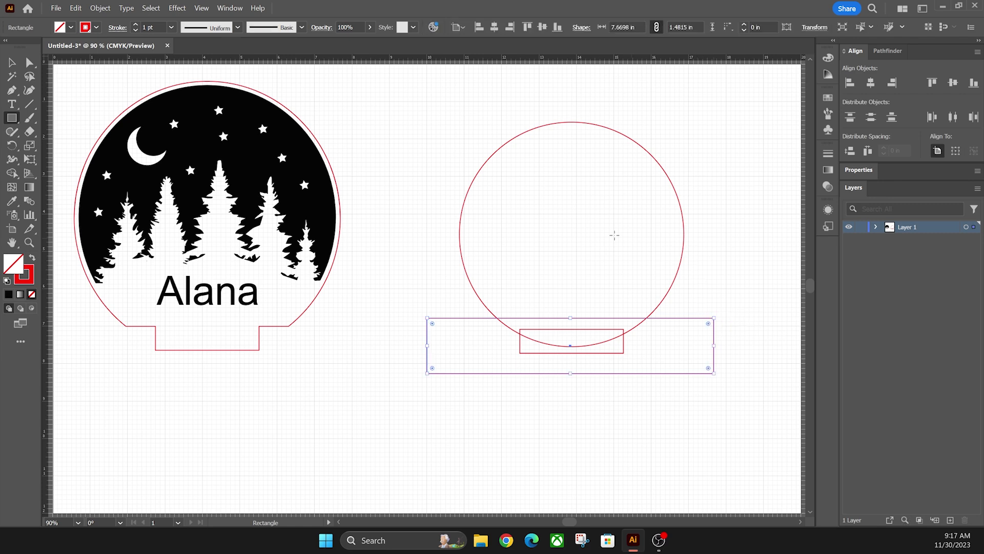
# - Select the wide rectangle with the circle and apply Pathfinder Minus Front
pyautogui.click(11, 62)
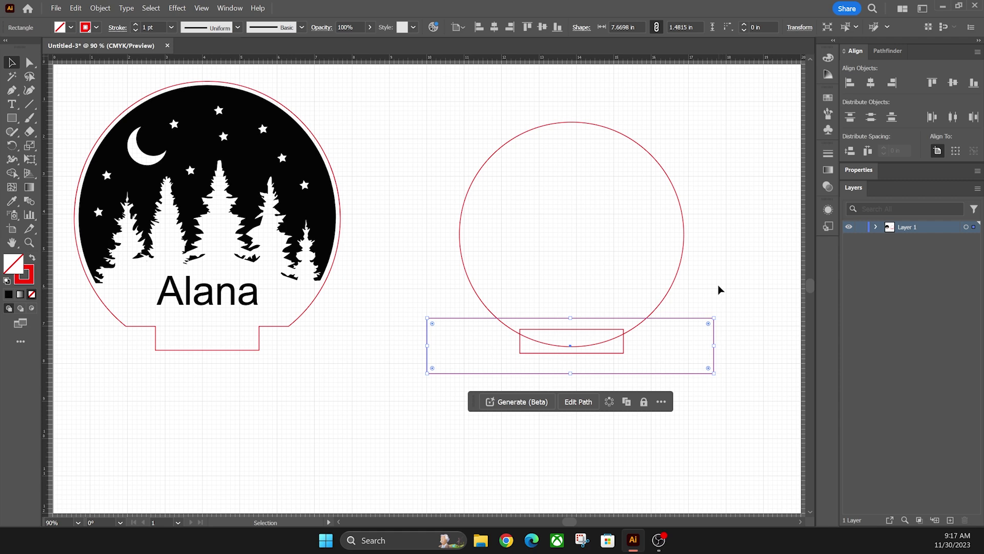
pyautogui.keyDown('shift'); pyautogui.click(684, 251); pyautogui.keyUp('shift')
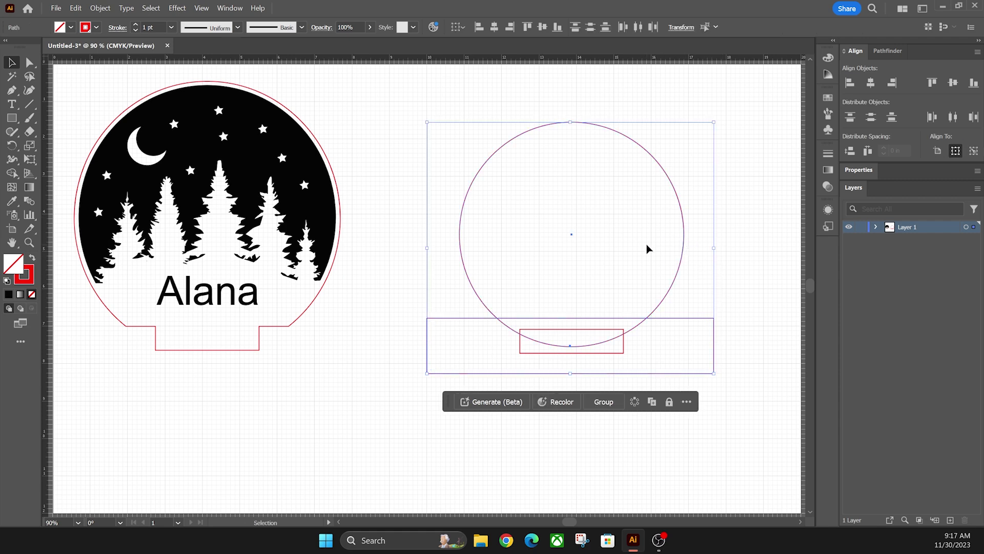
pyautogui.click(883, 51)
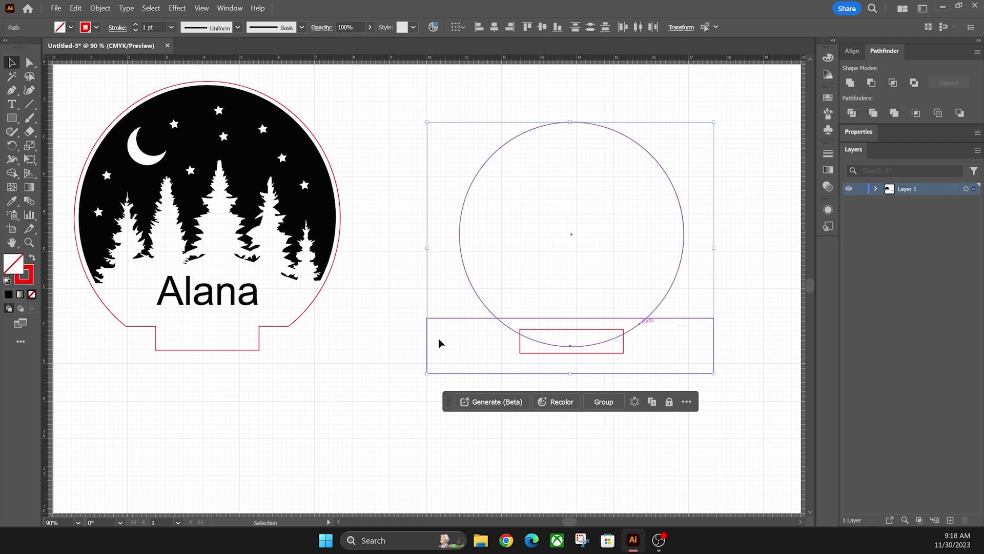
pyautogui.click(874, 84)
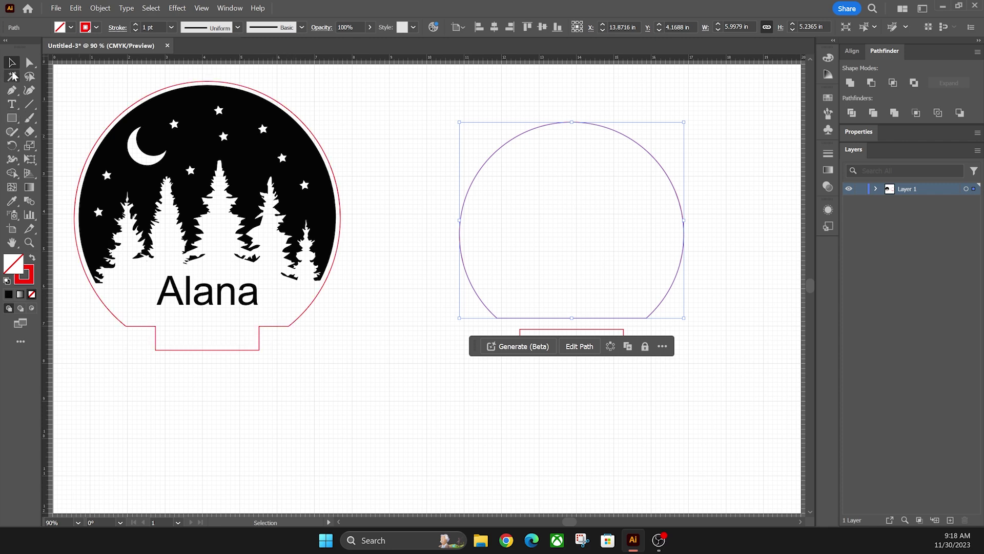
# - Lower the flat-bottomed arch until its bottom edge sits on the rectangle's top edge
pyautogui.click(577, 247)
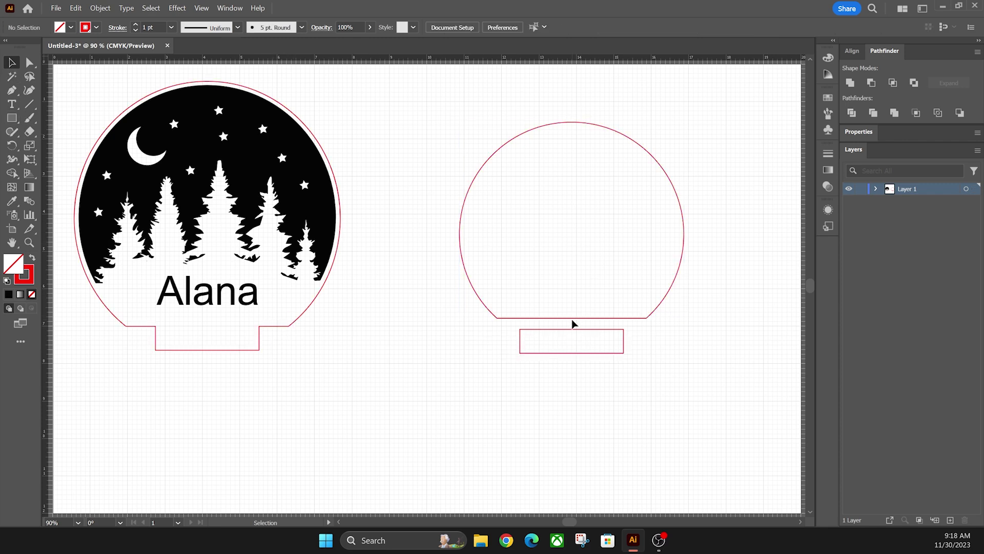
pyautogui.moveTo(574, 321); pyautogui.dragTo(573, 329)
pyautogui.click(698, 317)
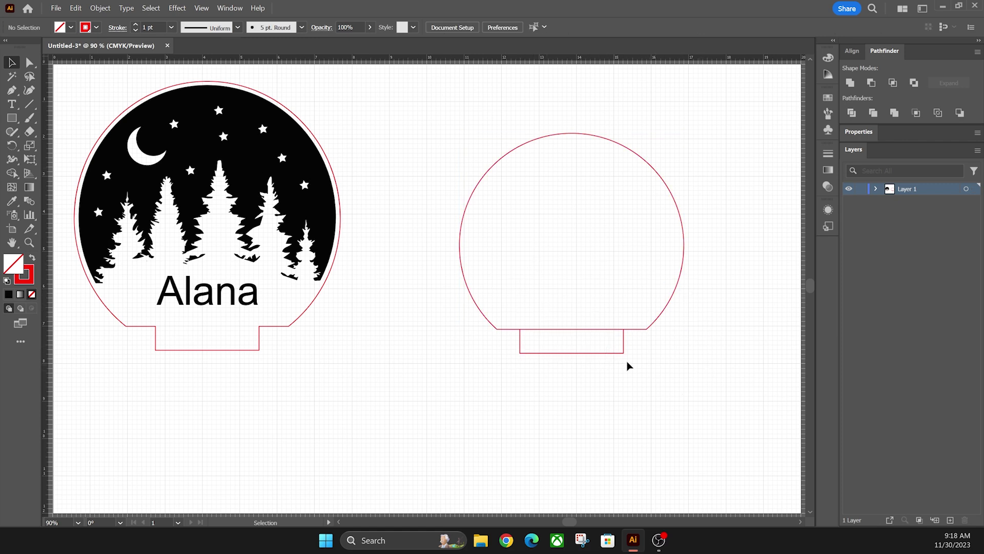
pyautogui.click(661, 312)
pyautogui.click(648, 279)
pyautogui.click(590, 353)
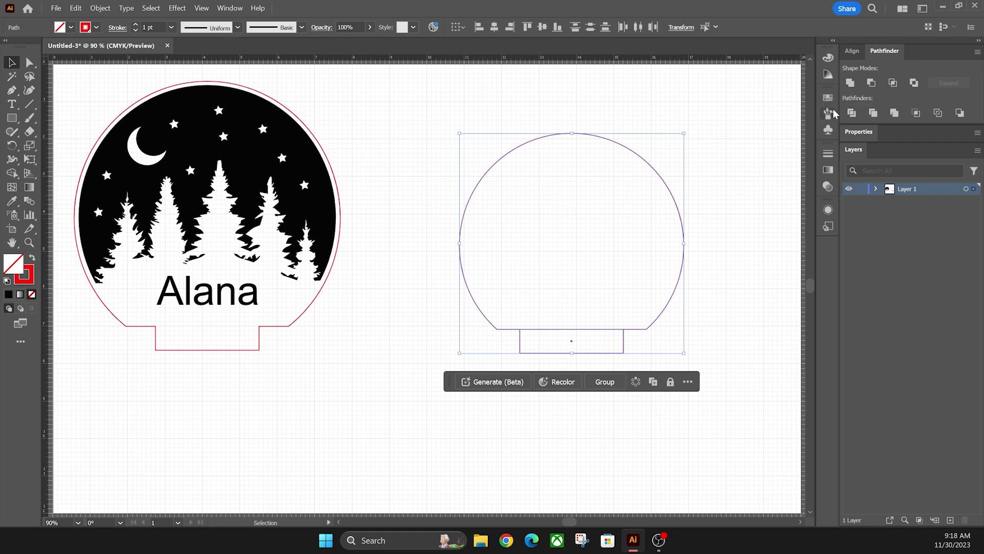
pyautogui.click(728, 309)
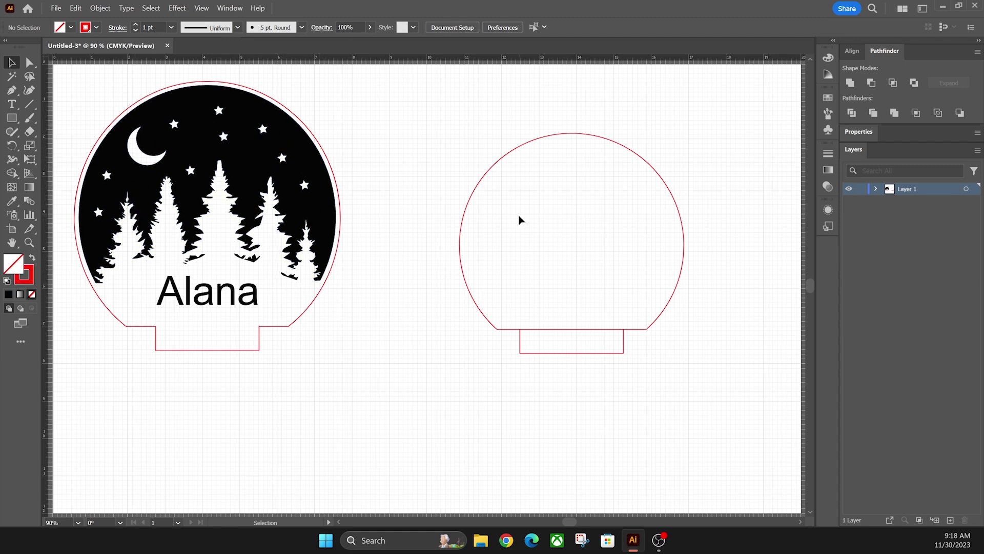
# - Create a five-point star, shrink it, and place it near the arch top
pyautogui.click(10, 120)
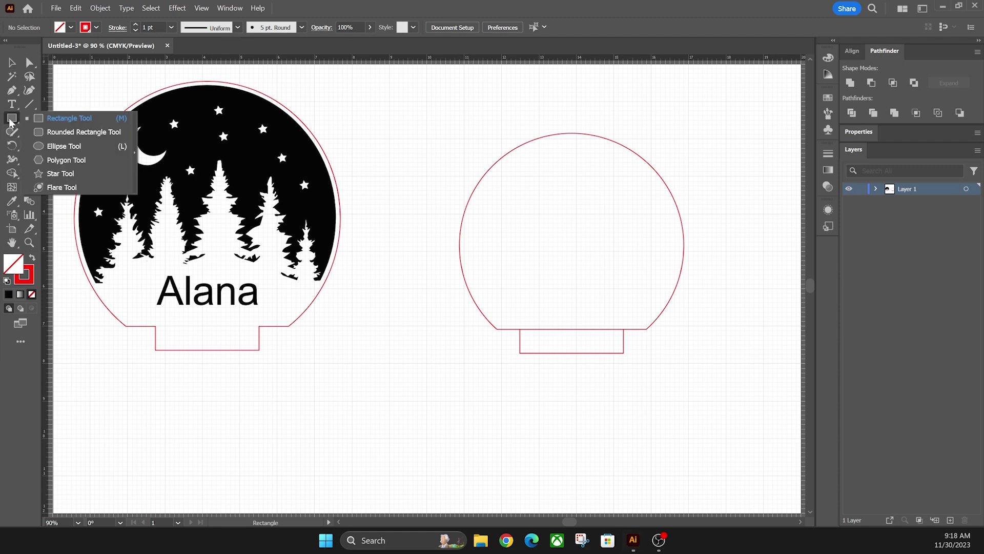
pyautogui.click(70, 175)
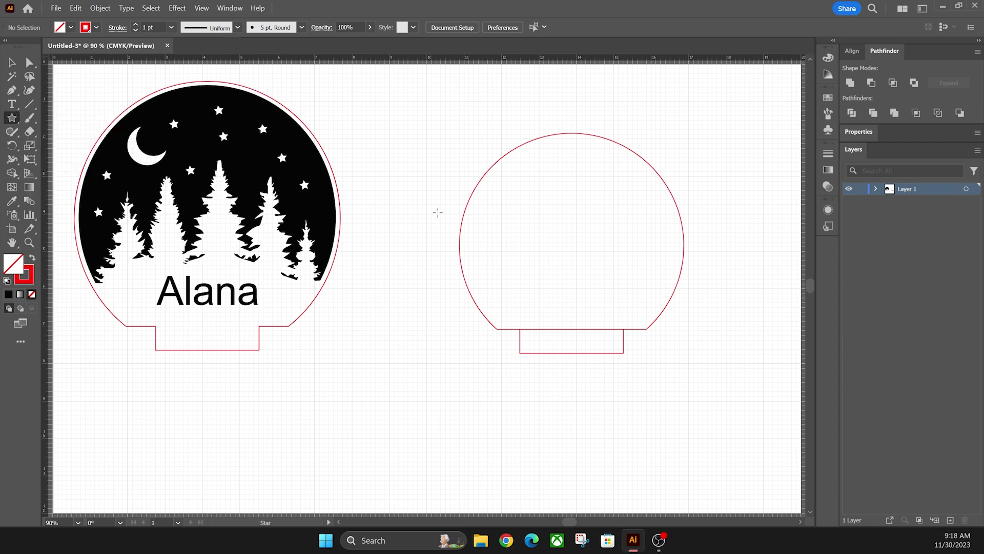
pyautogui.click(582, 177)
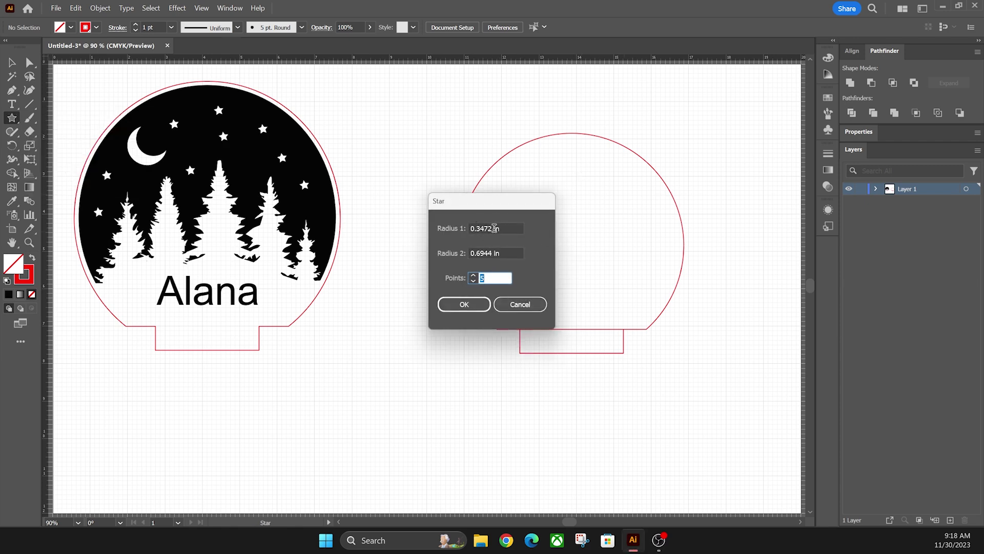
pyautogui.click(464, 305)
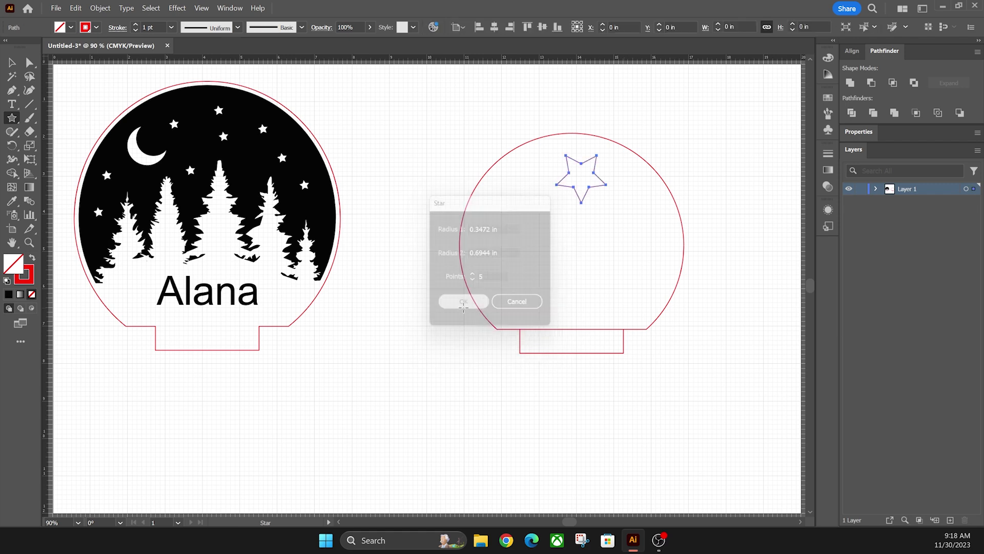
pyautogui.click(11, 63)
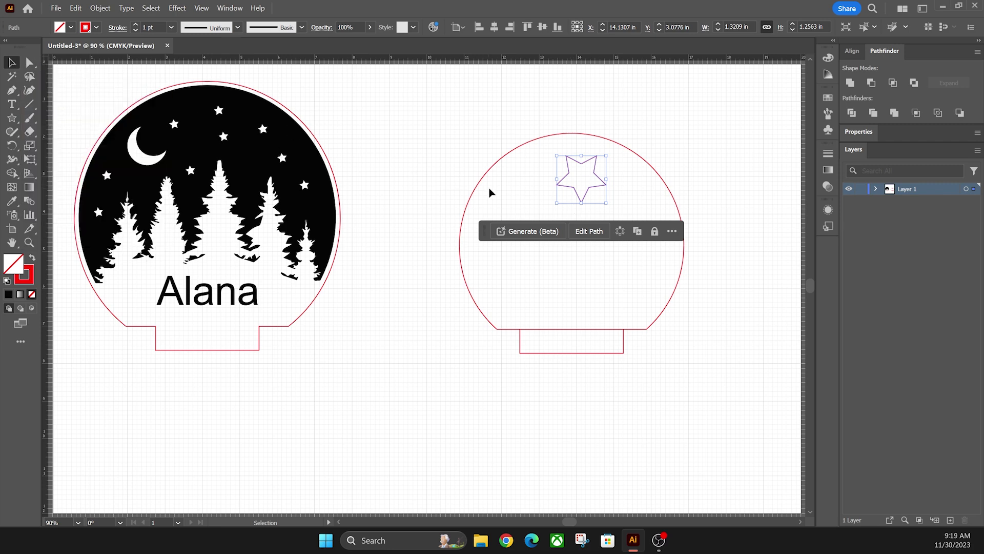
pyautogui.moveTo(605, 203); pyautogui.dragTo(590, 141)
pyautogui.click(574, 168)
pyautogui.click(565, 161)
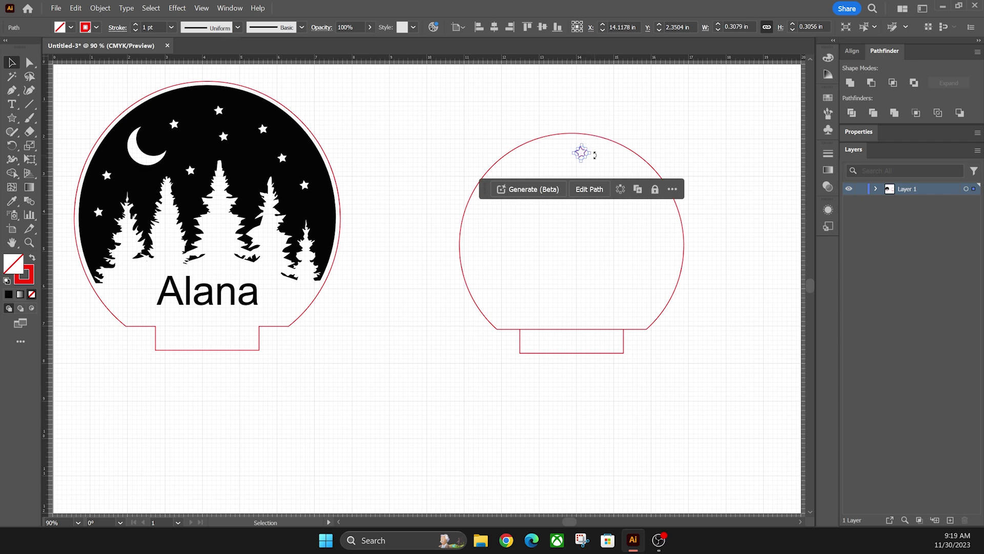
pyautogui.click(607, 162)
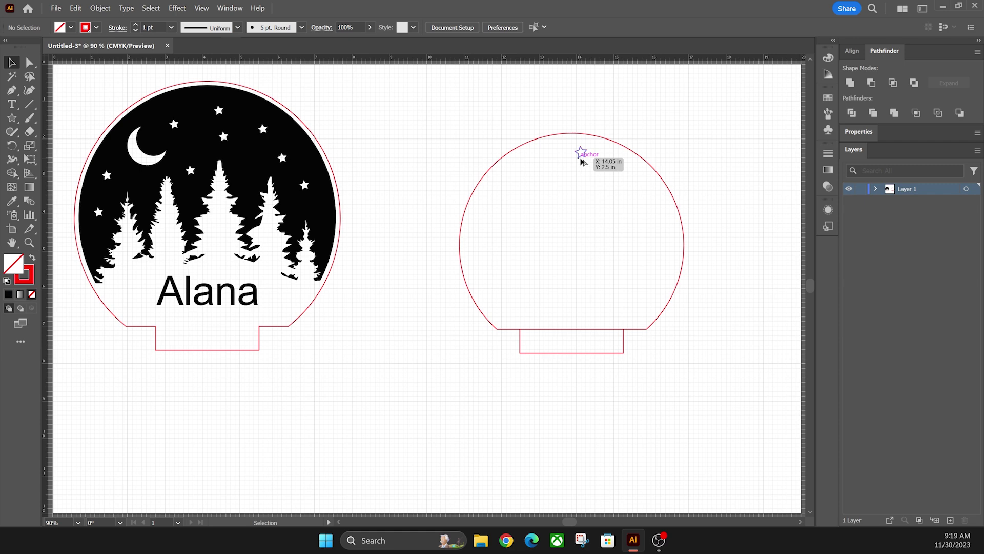
# - Alt-drag two copies of the star into the sky area beside it
pyautogui.moveTo(581, 161); pyautogui.dragTo(603, 173)
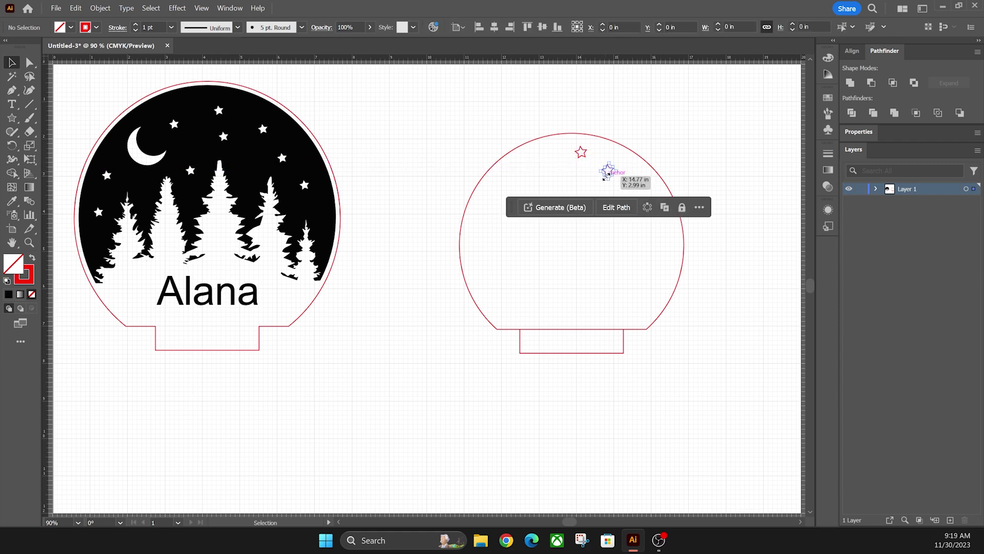
pyautogui.moveTo(606, 176); pyautogui.dragTo(586, 191)
pyautogui.click(604, 198)
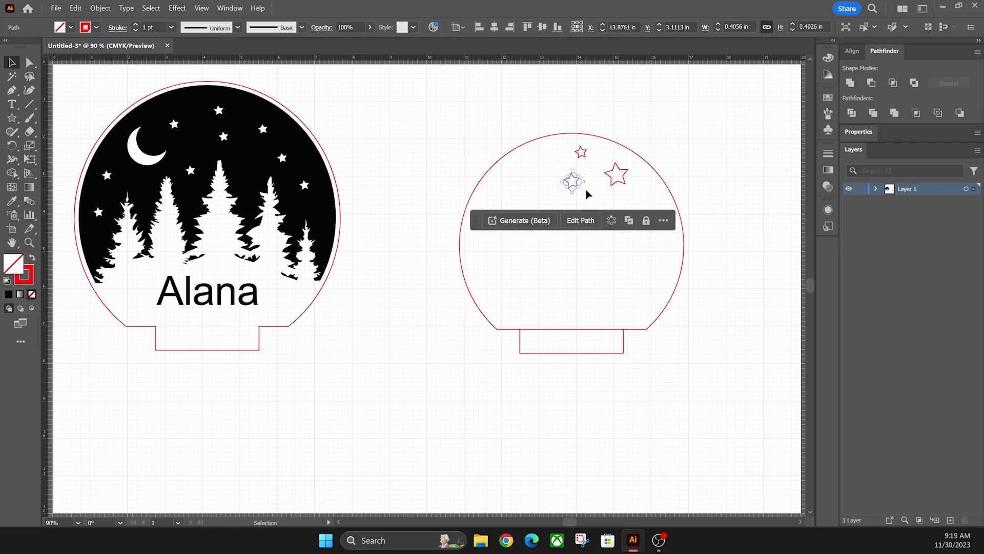
pyautogui.click(560, 189)
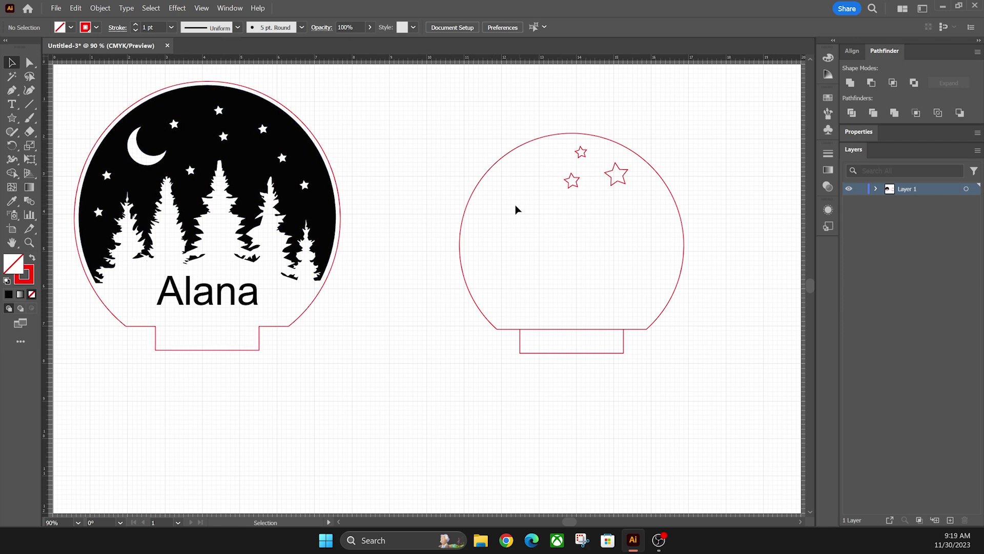
# - Draw a closed crescent moon outline with the Pen tool, left of the stars
pyautogui.click(12, 91)
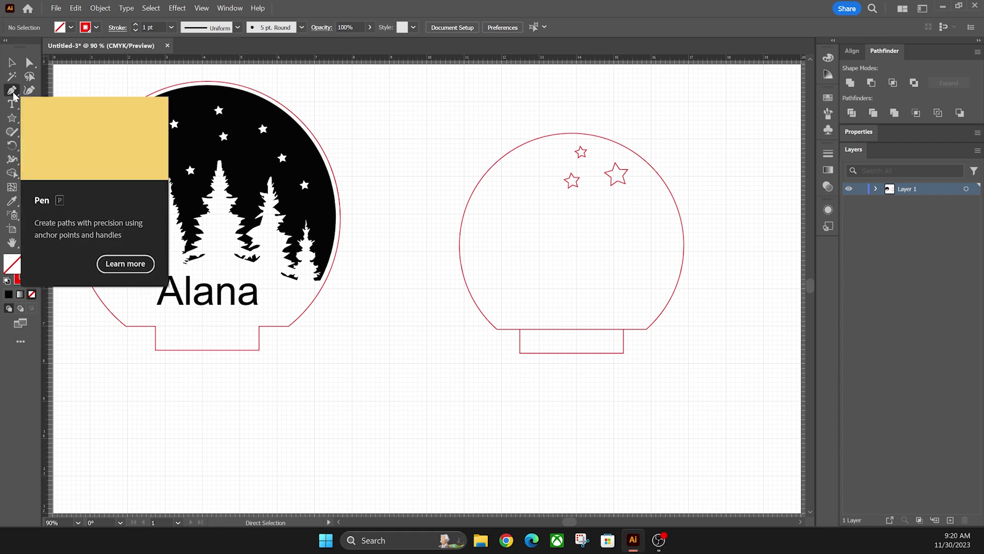
pyautogui.click(522, 162)
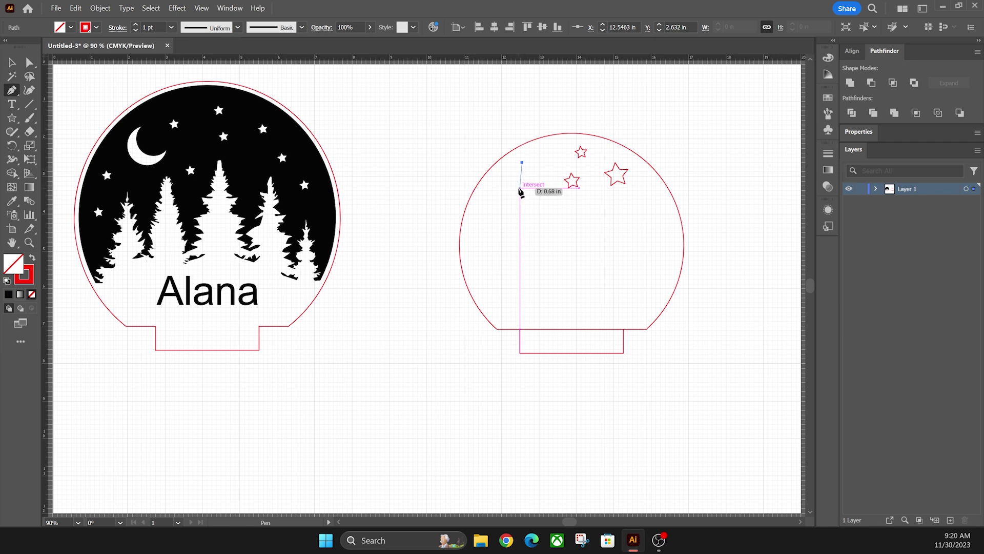
pyautogui.click(519, 188)
pyautogui.moveTo(528, 193); pyautogui.dragTo(533, 198)
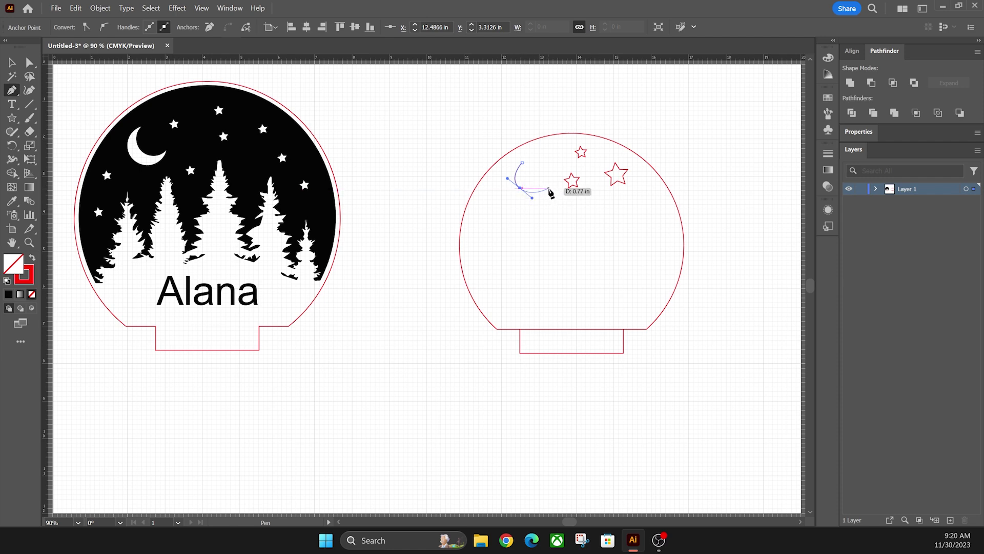
pyautogui.click(550, 190)
pyautogui.moveTo(558, 185)
pyautogui.mouseDown()
pyautogui.moveTo(548, 175)
pyautogui.moveTo(557, 161)
pyautogui.moveTo(554, 196)
pyautogui.mouseUp()
pyautogui.click(523, 163)
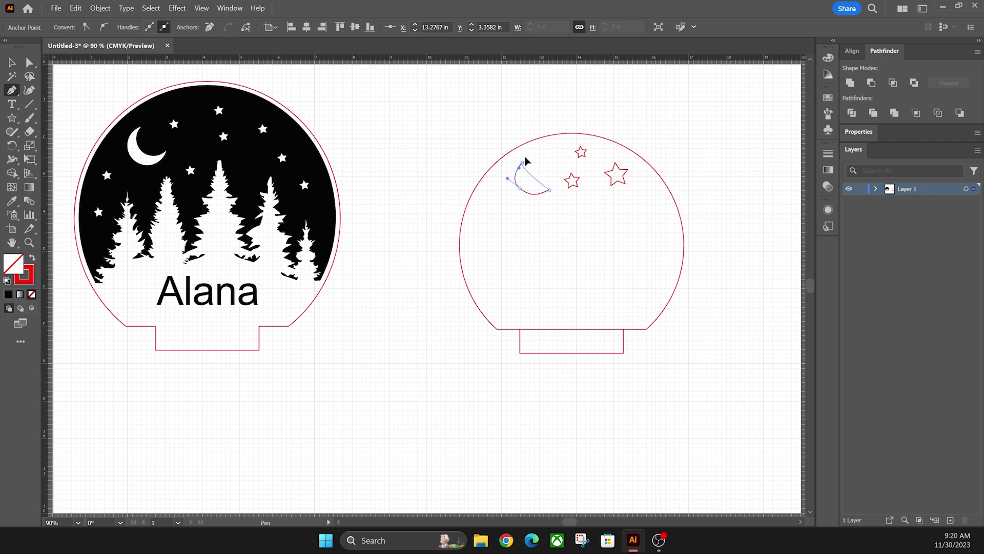
pyautogui.moveTo(526, 161); pyautogui.dragTo(526, 144)
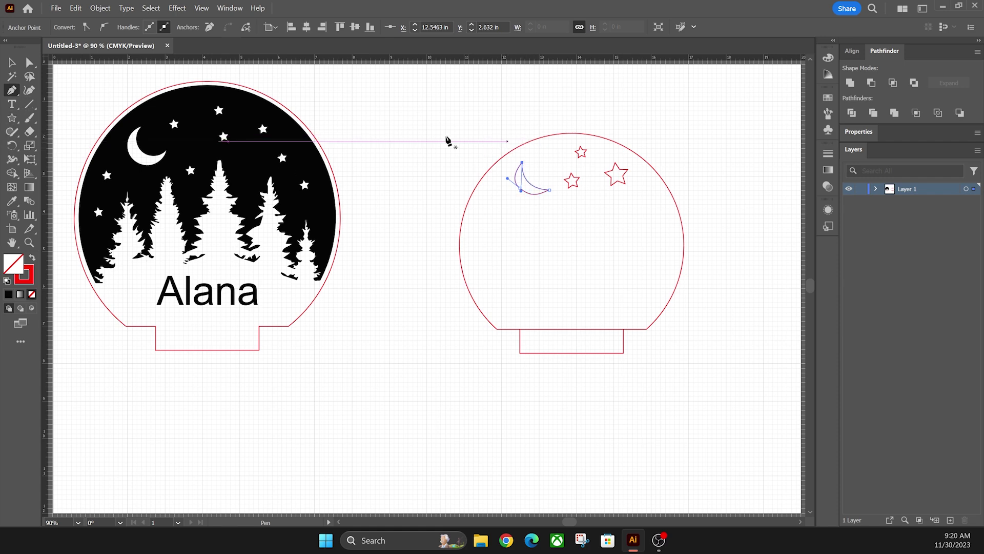
pyautogui.click(12, 63)
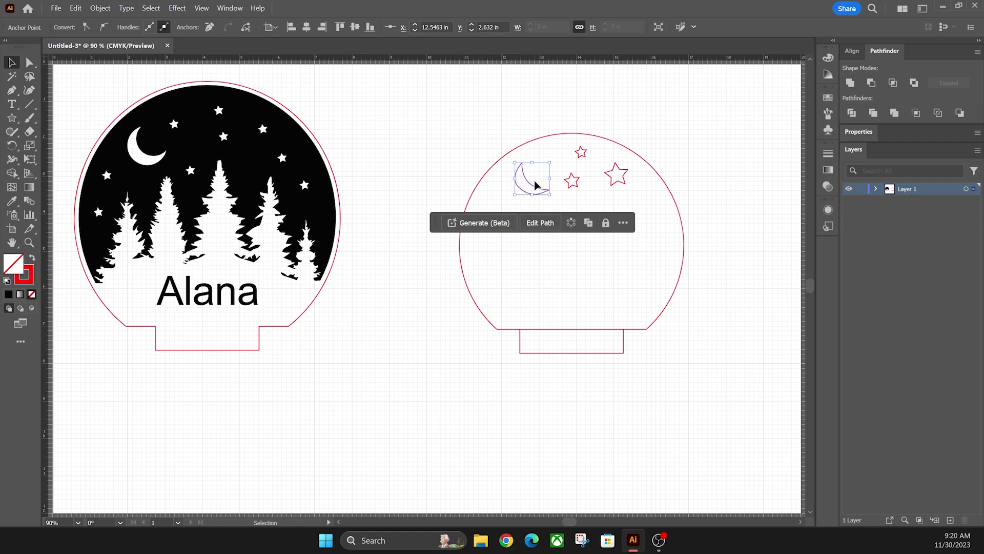
# - Smooth and widen the crescent's curve with the Curvature tool
pyautogui.click(29, 91)
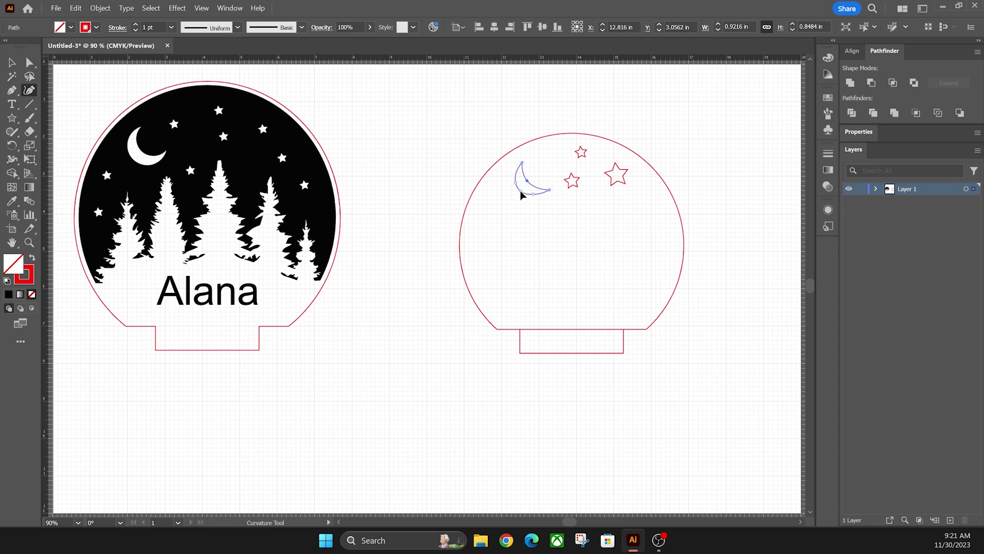
pyautogui.click(520, 190)
pyautogui.press('v')
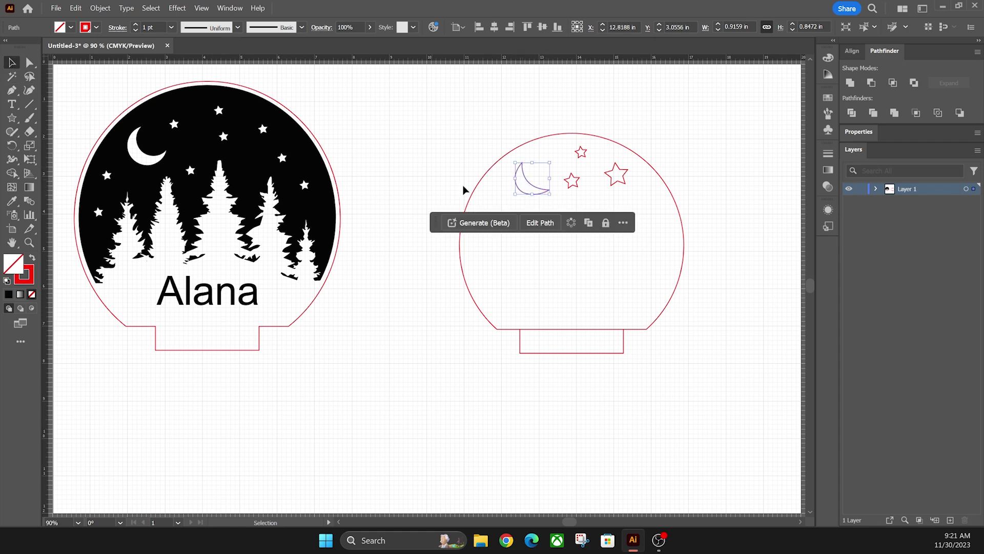
pyautogui.click(560, 197)
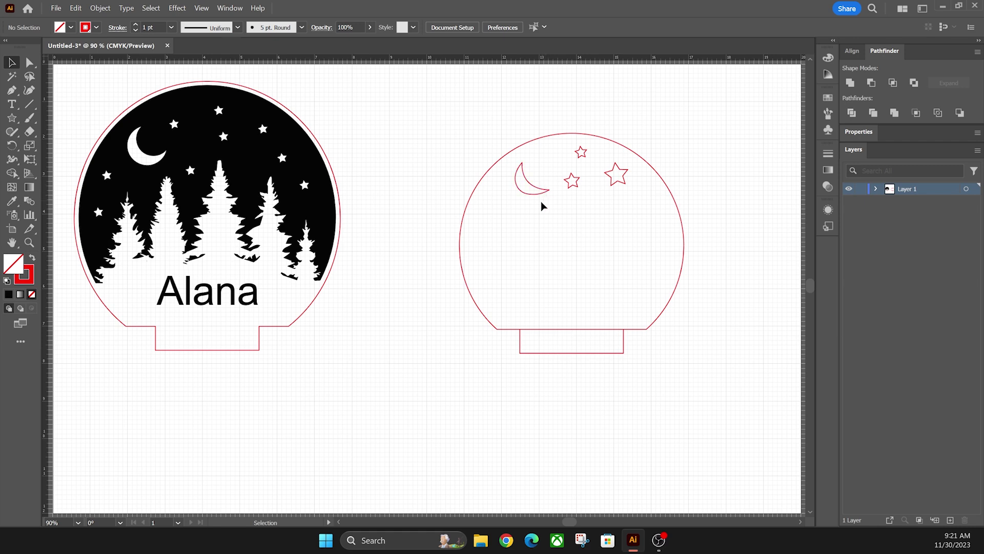
pyautogui.click(29, 90)
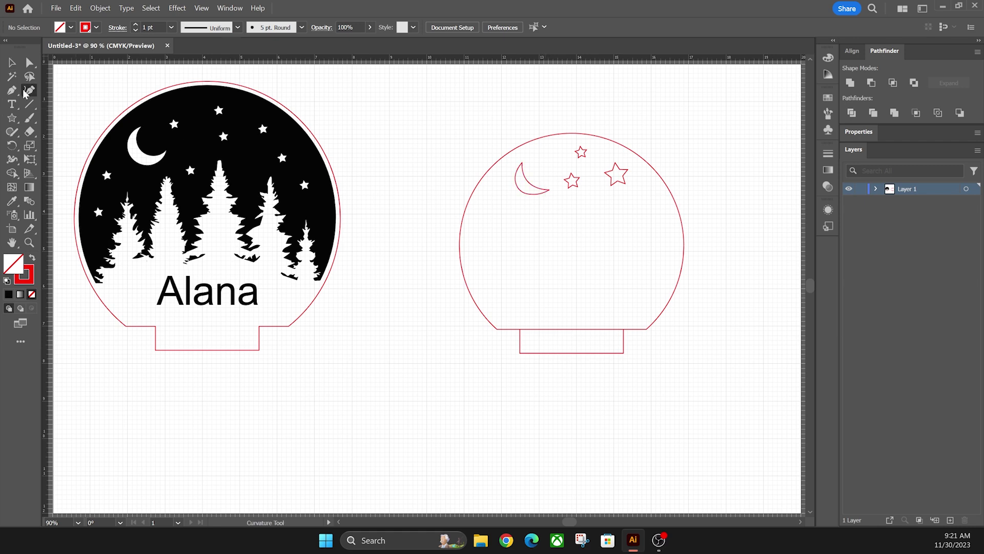
pyautogui.click(533, 195)
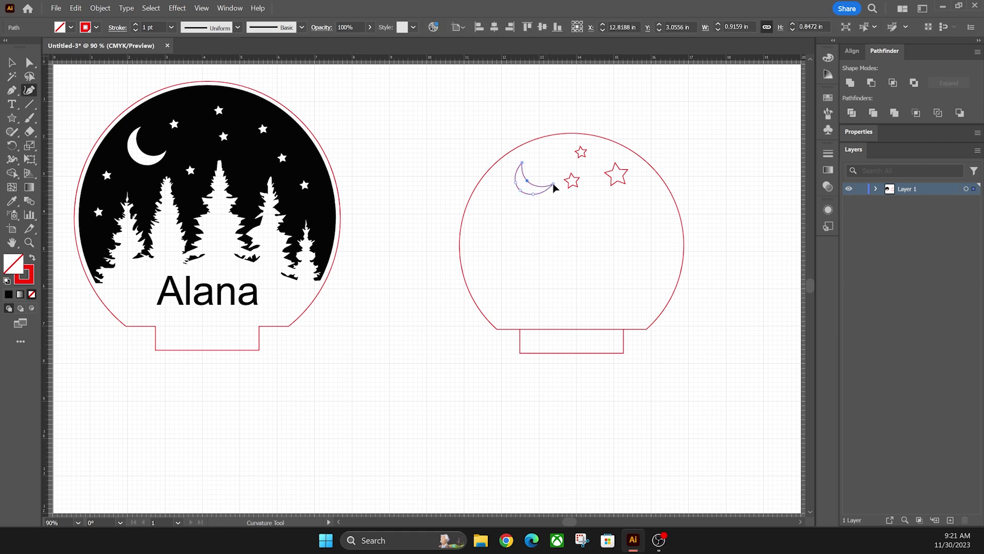
pyautogui.moveTo(553, 183); pyautogui.dragTo(555, 184)
# - Move the moon slightly down and left within the arch
pyautogui.click(11, 62)
pyautogui.click(518, 197)
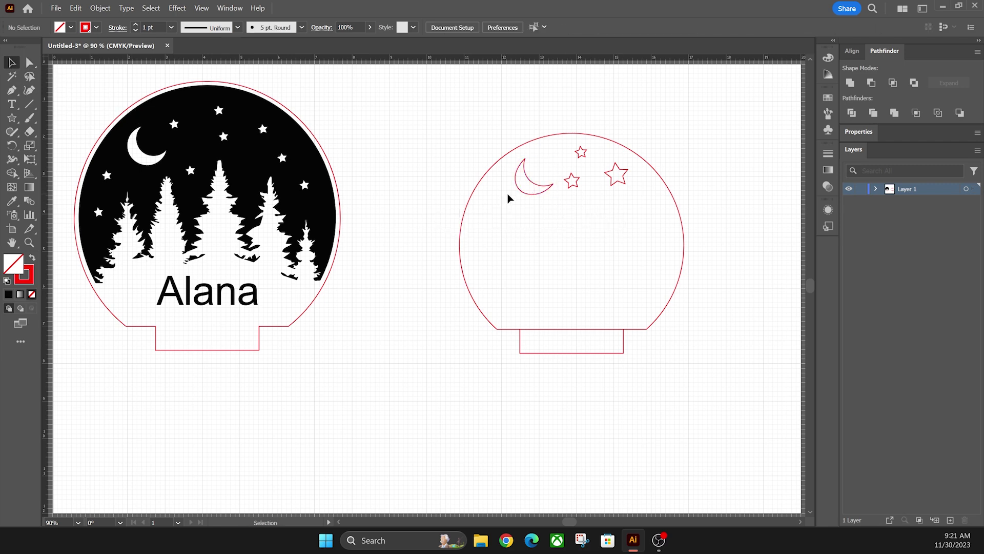
pyautogui.moveTo(532, 198); pyautogui.dragTo(521, 207)
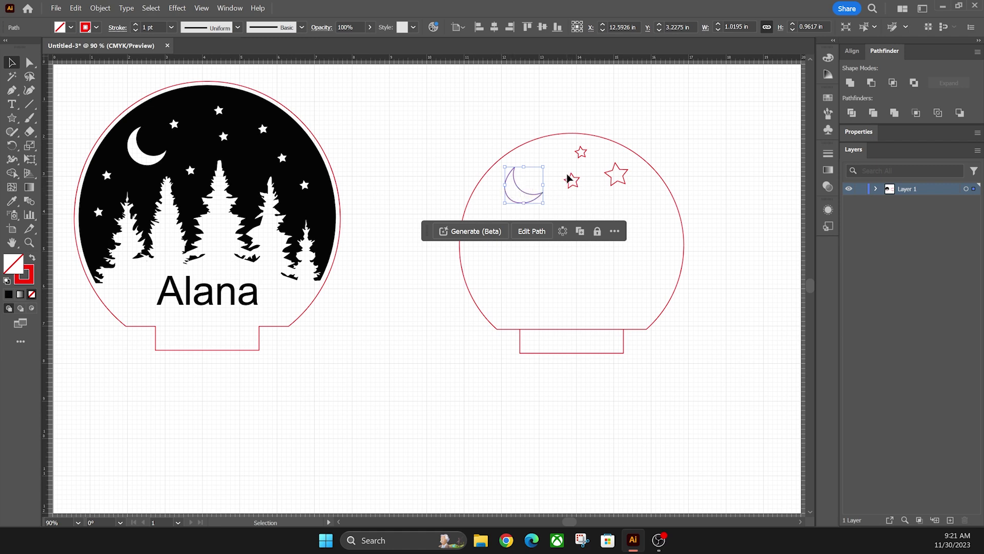
pyautogui.click(579, 202)
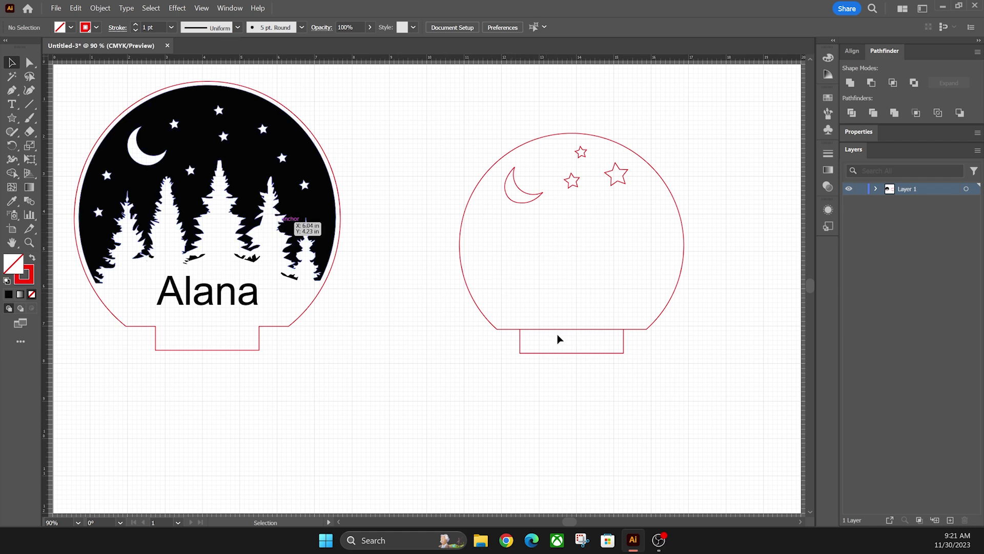
# - Delete an unwanted zigzag path drawn with the Pen tool
pyautogui.click(12, 90)
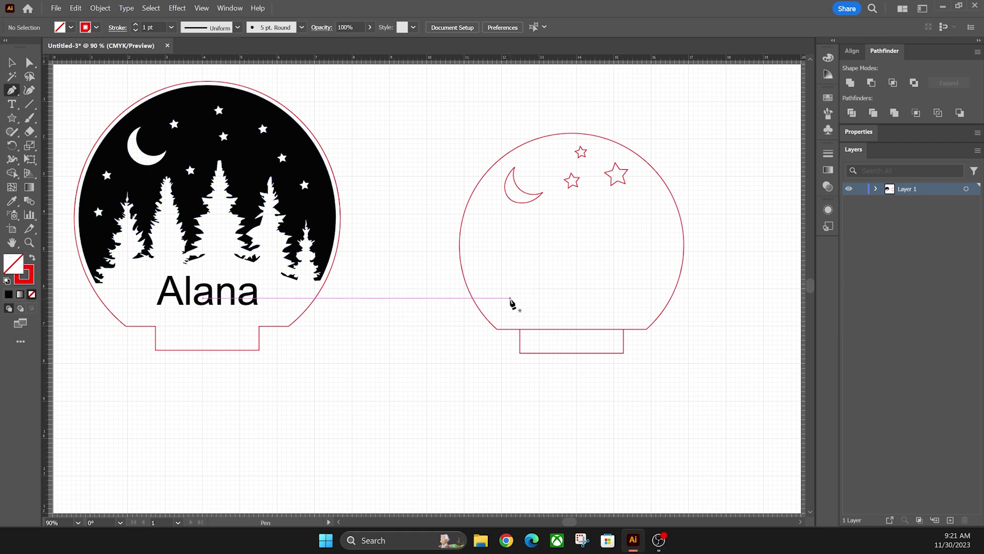
pyautogui.moveTo(510, 282); pyautogui.dragTo(517, 241)
pyautogui.click(10, 62)
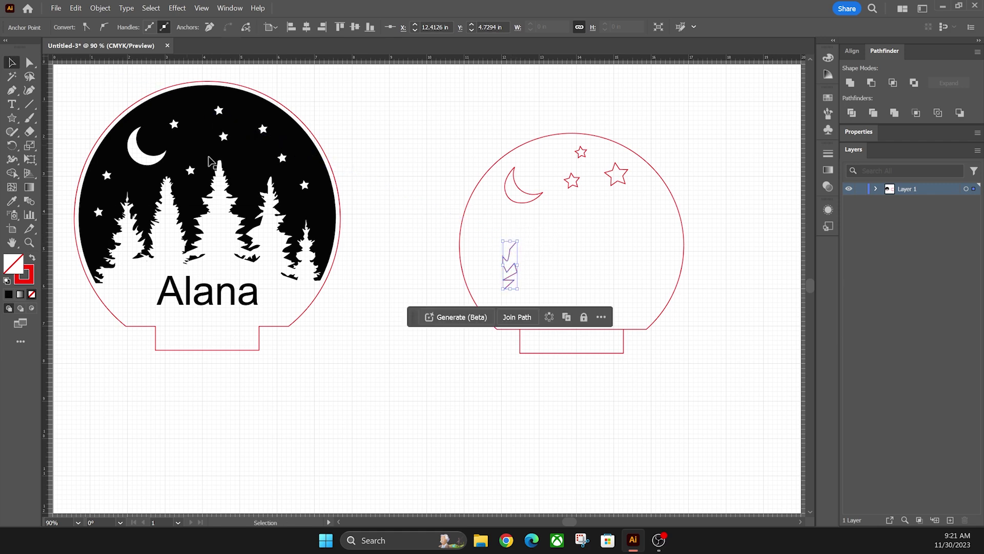
pyautogui.click(566, 244)
pyautogui.click(519, 275)
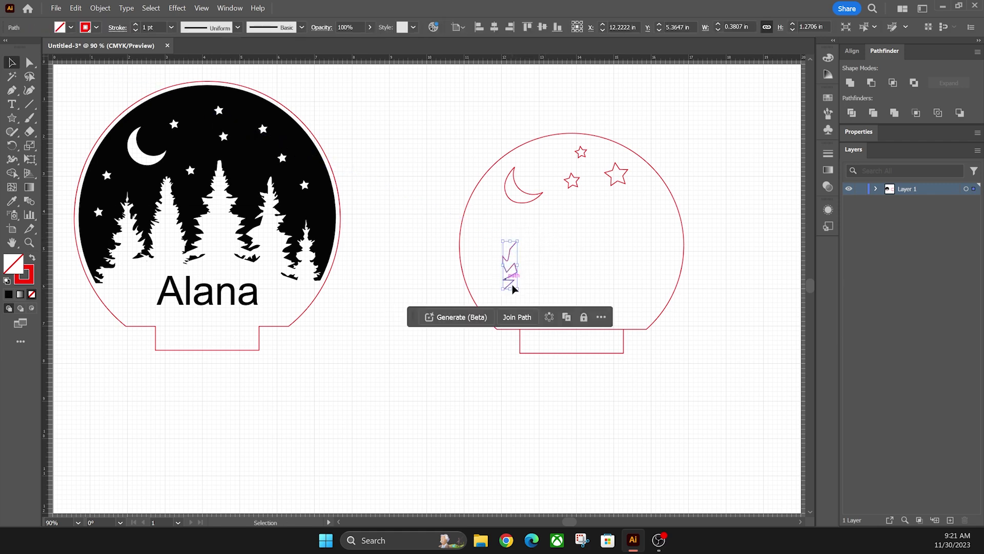
pyautogui.press('Delete')
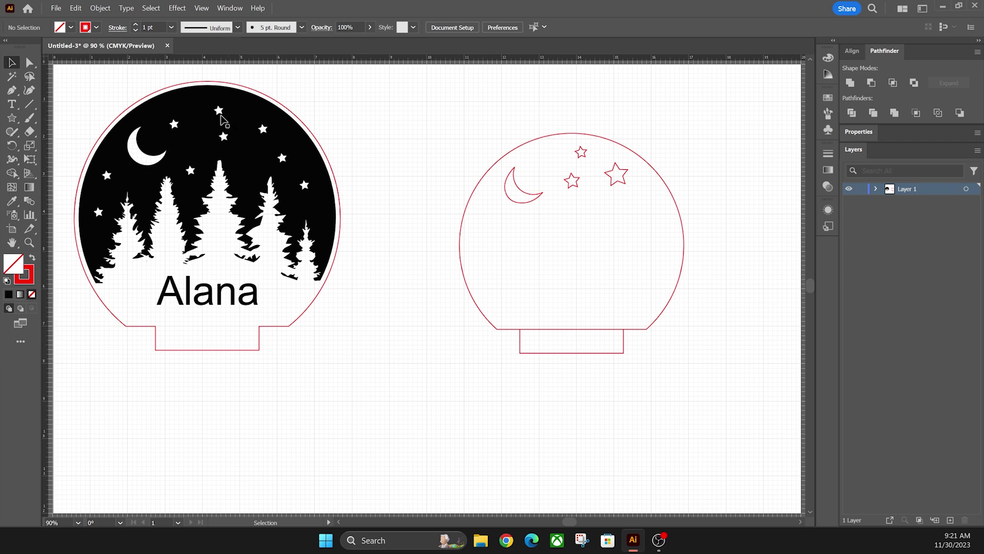
# - Draw a closed, tall, narrow triangle below the moon and stars
pyautogui.click(14, 90)
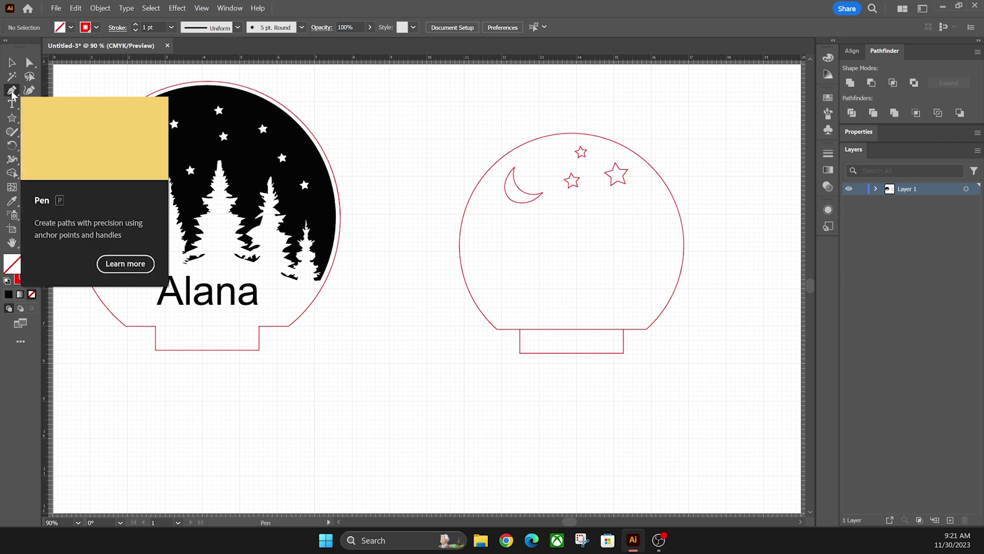
pyautogui.click(549, 226)
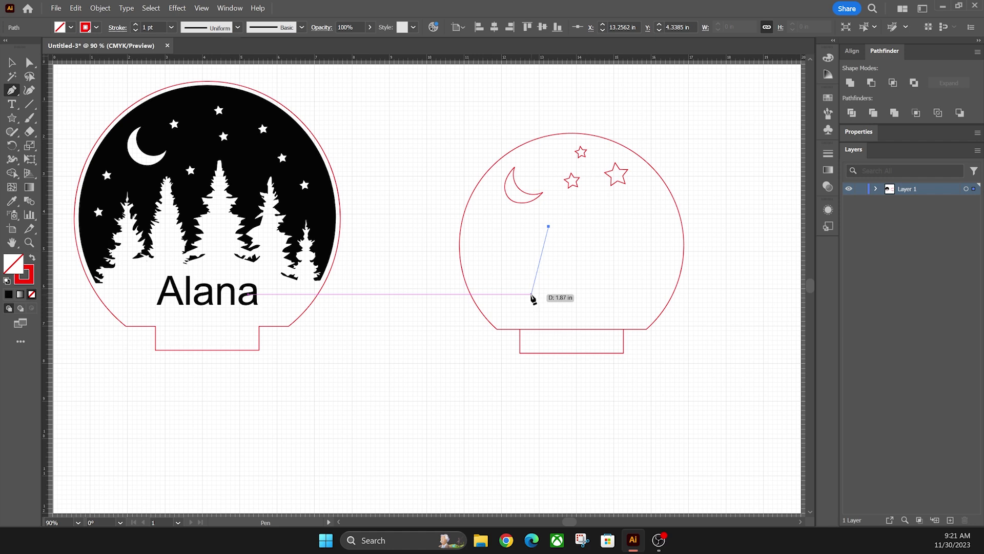
pyautogui.click(530, 296)
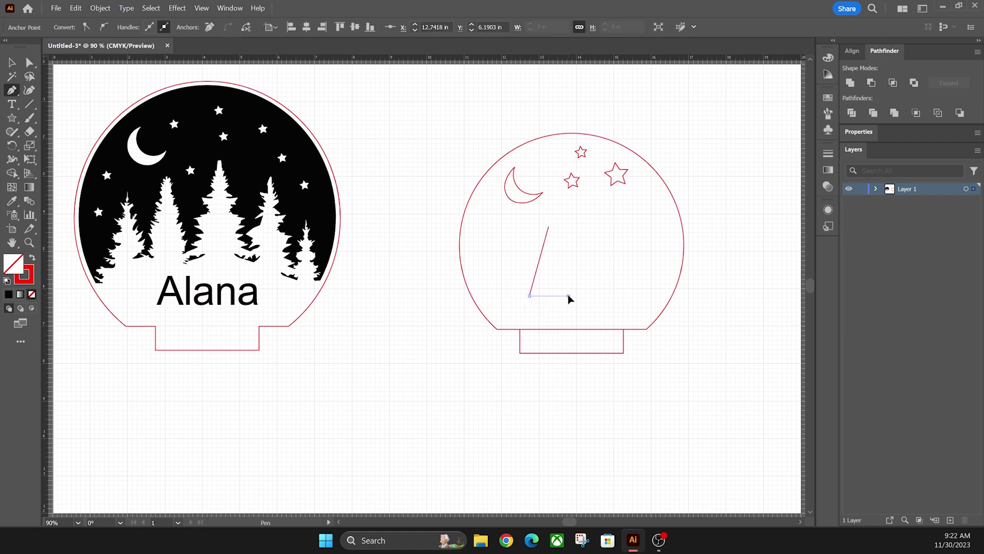
pyautogui.click(568, 295)
pyautogui.click(14, 62)
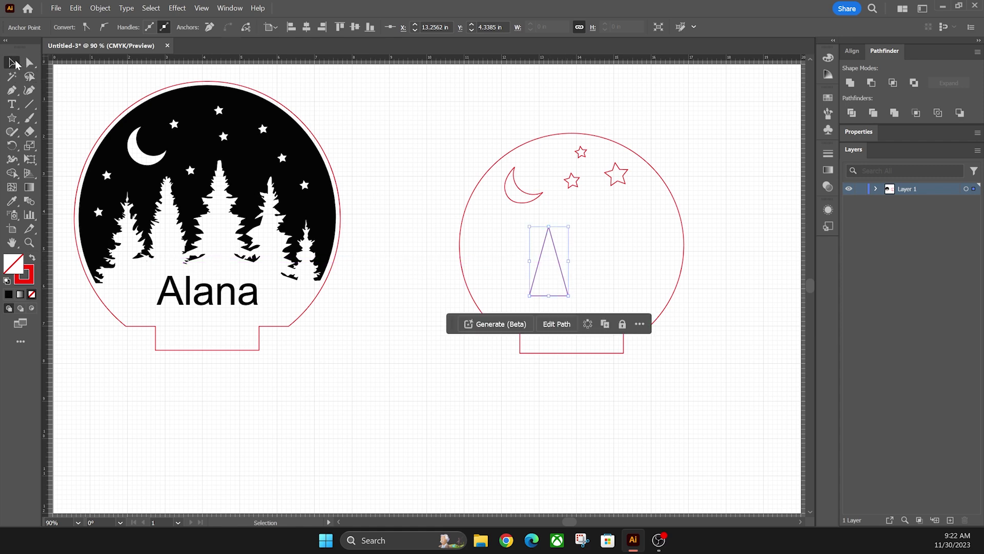
pyautogui.click(572, 209)
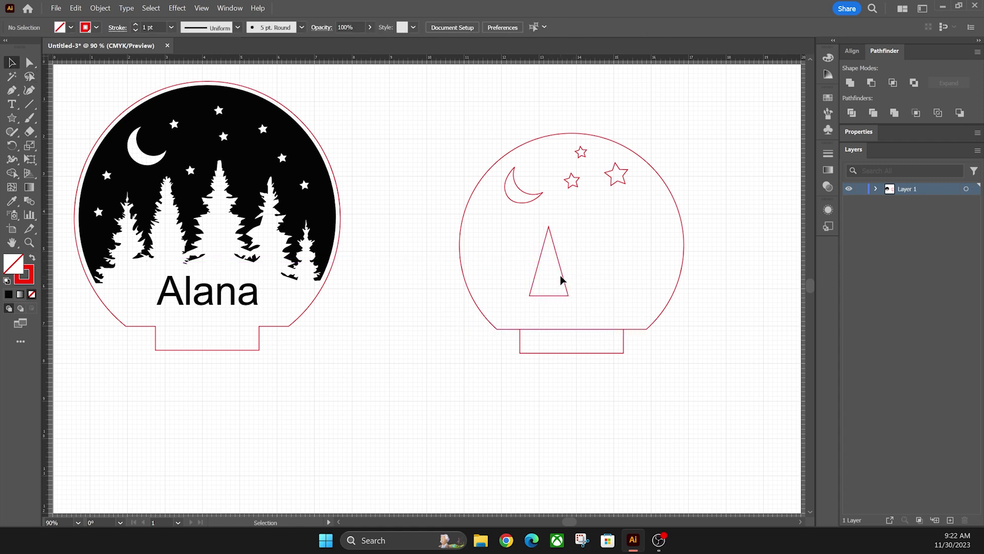
# - Duplicate the triangle into a row of five and enlarge them across the circle's bottom
pyautogui.moveTo(563, 278); pyautogui.dragTo(589, 279)
pyautogui.moveTo(585, 280); pyautogui.dragTo(513, 266)
pyautogui.click(616, 269)
pyautogui.moveTo(651, 259); pyautogui.dragTo(567, 274)
pyautogui.moveTo(499, 297); pyautogui.dragTo(498, 300)
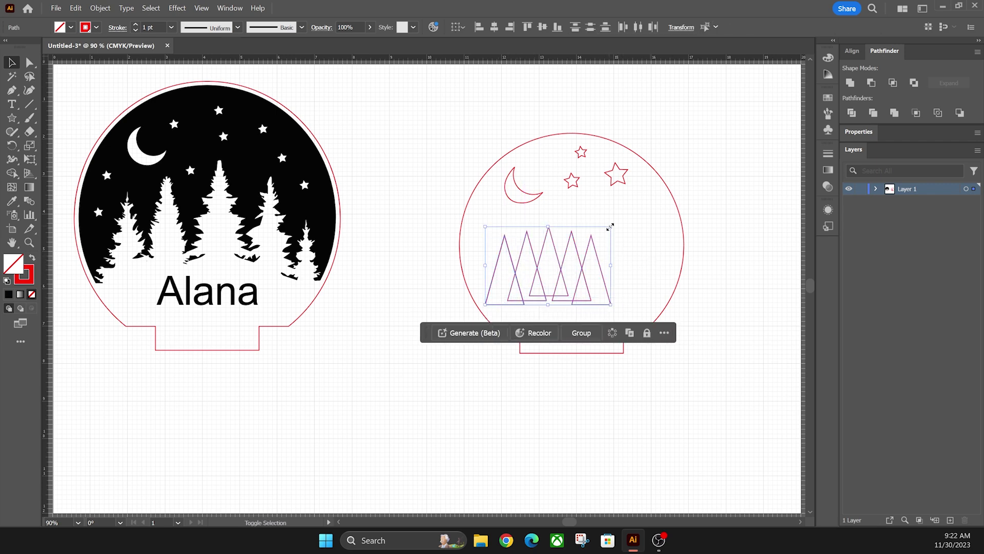
pyautogui.moveTo(610, 226); pyautogui.dragTo(738, 183)
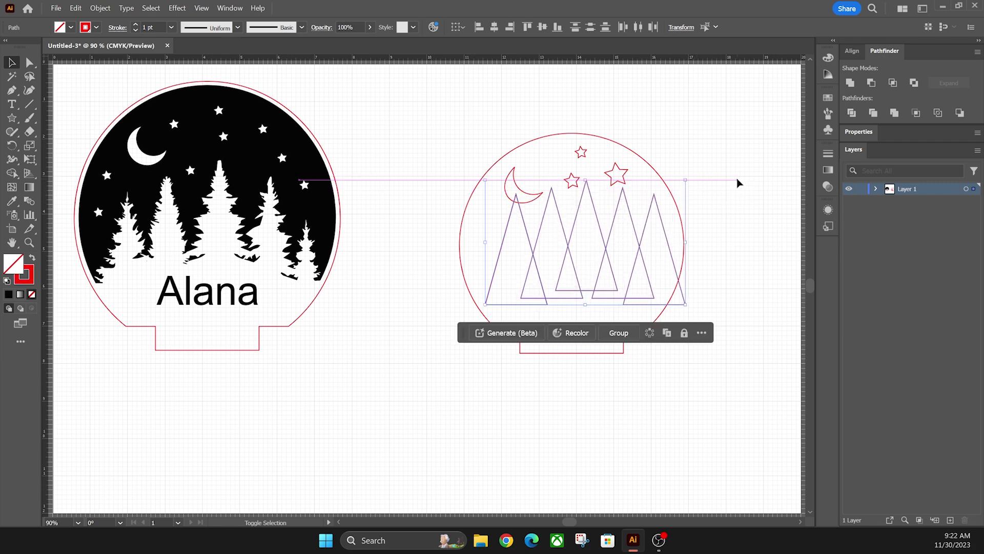
pyautogui.moveTo(485, 304); pyautogui.dragTo(464, 318)
pyautogui.click(530, 292)
pyautogui.moveTo(622, 268); pyautogui.dragTo(519, 309)
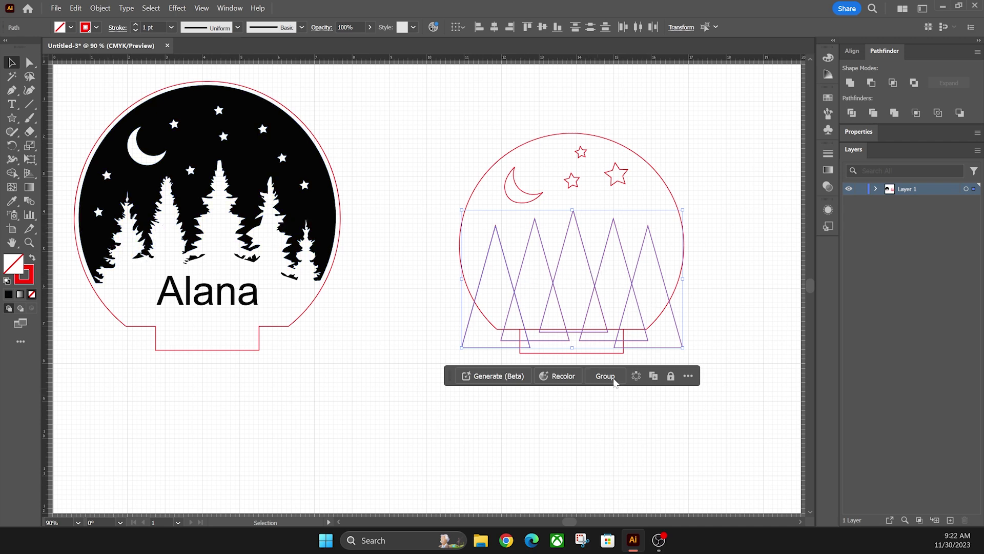
# - Unite the five triangles into one zigzag, then shorten it and move it up
pyautogui.click(851, 83)
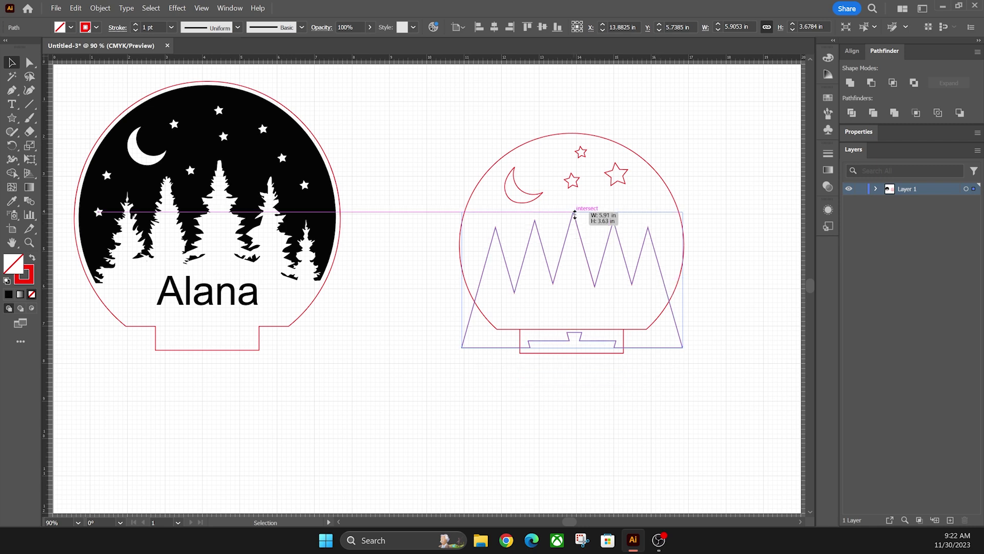
pyautogui.moveTo(574, 215); pyautogui.dragTo(572, 249)
pyautogui.moveTo(594, 299); pyautogui.dragTo(589, 257)
pyautogui.click(725, 344)
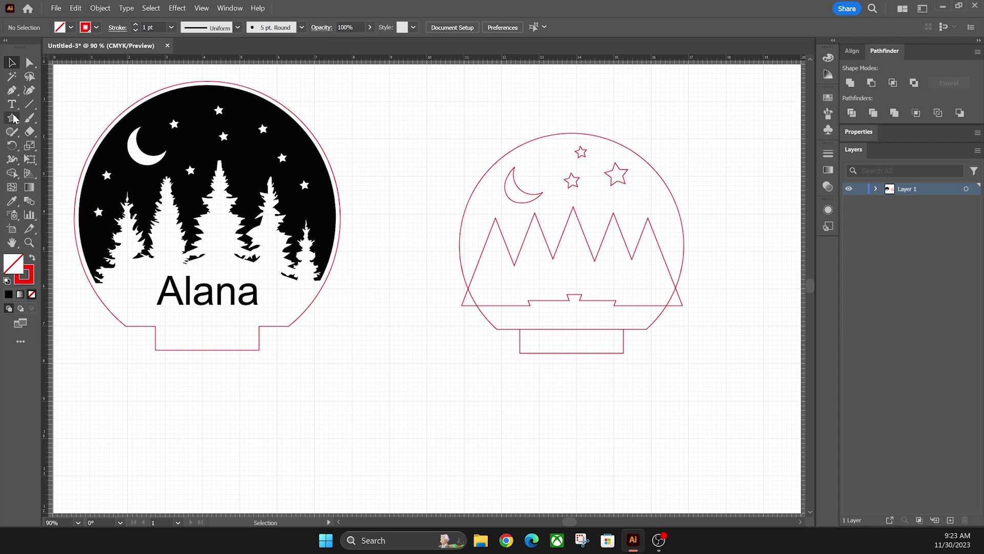
# - Draw a wide and a small rectangle under the zigzag tree row and unite them with it into one shape
pyautogui.moveTo(14, 120); pyautogui.dragTo(124, 115)
pyautogui.moveTo(461, 306); pyautogui.dragTo(682, 351)
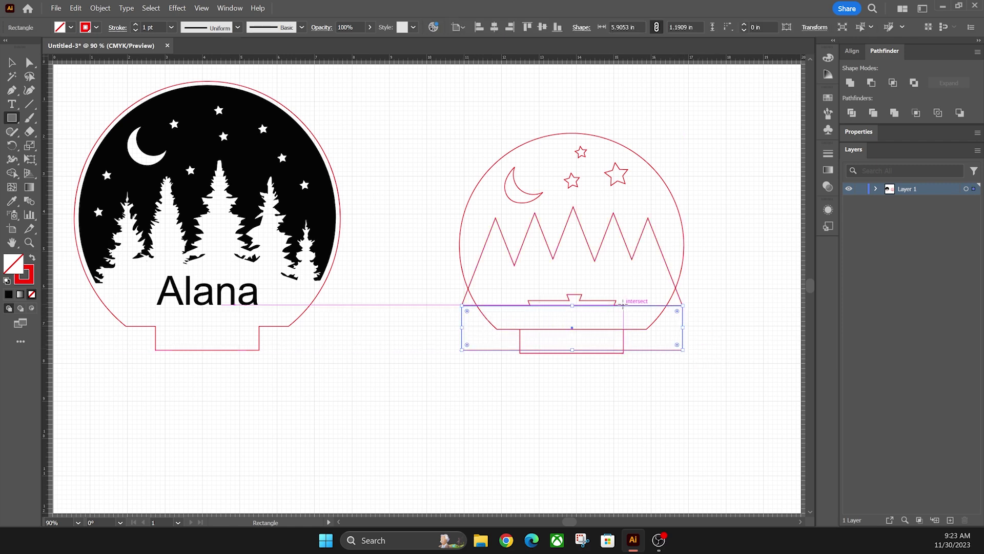
pyautogui.moveTo(512, 290); pyautogui.dragTo(624, 314)
pyautogui.click(12, 62)
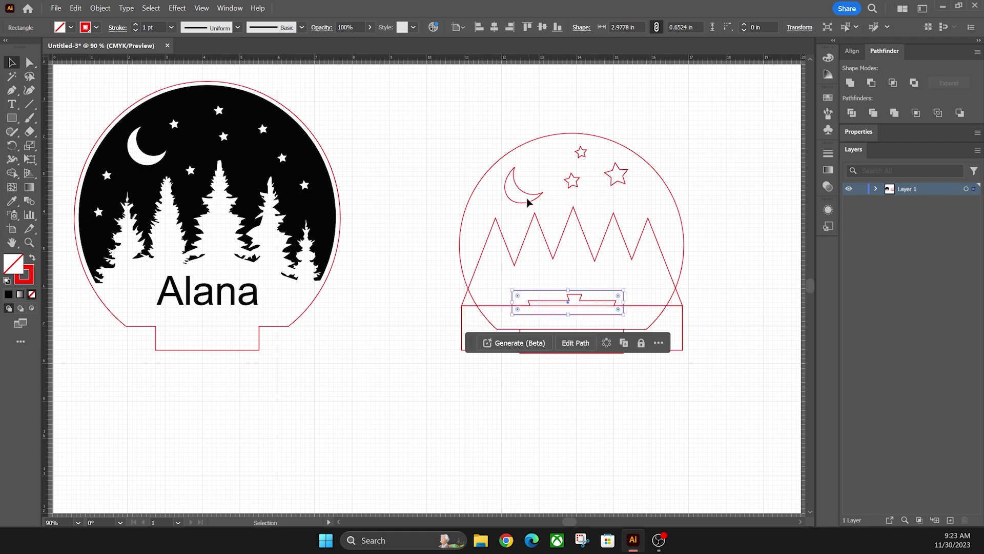
pyautogui.keyDown('shift'); pyautogui.click(682, 318); pyautogui.keyUp('shift')
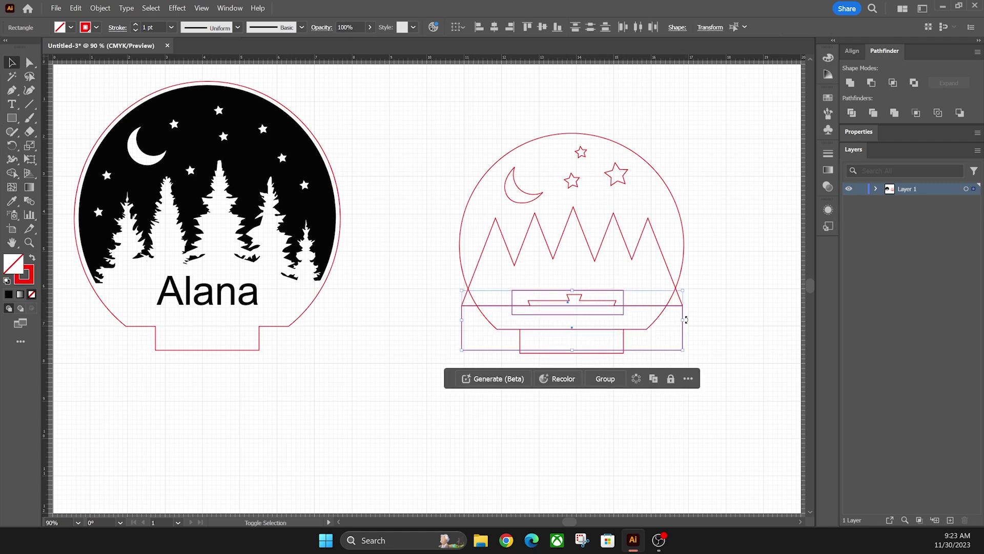
pyautogui.keyDown('shift'); pyautogui.click(664, 257); pyautogui.keyUp('shift')
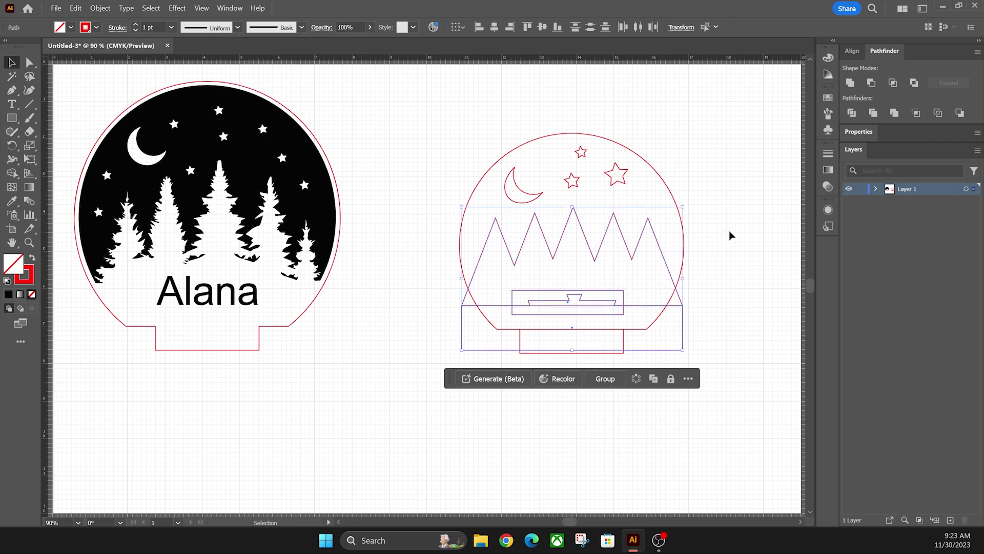
pyautogui.click(850, 83)
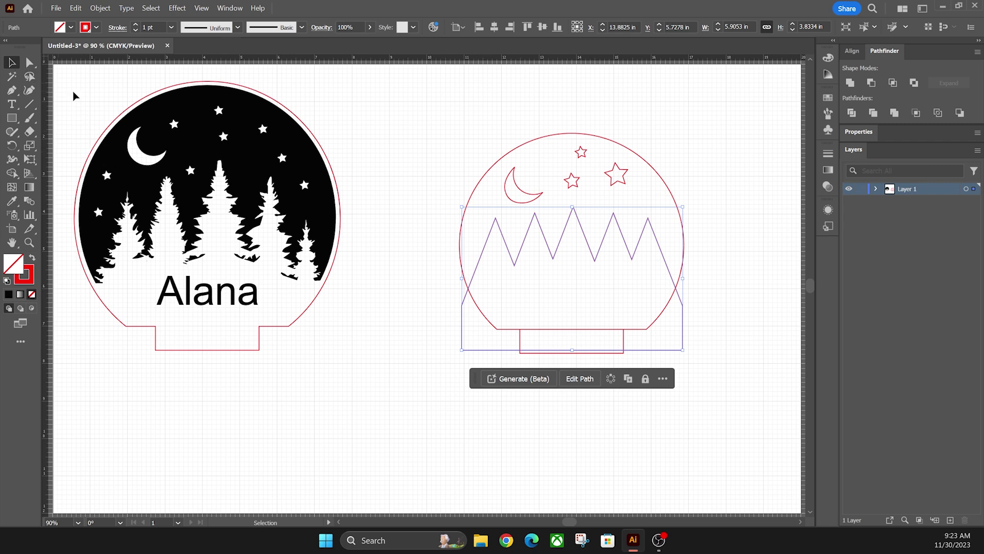
pyautogui.click(665, 182)
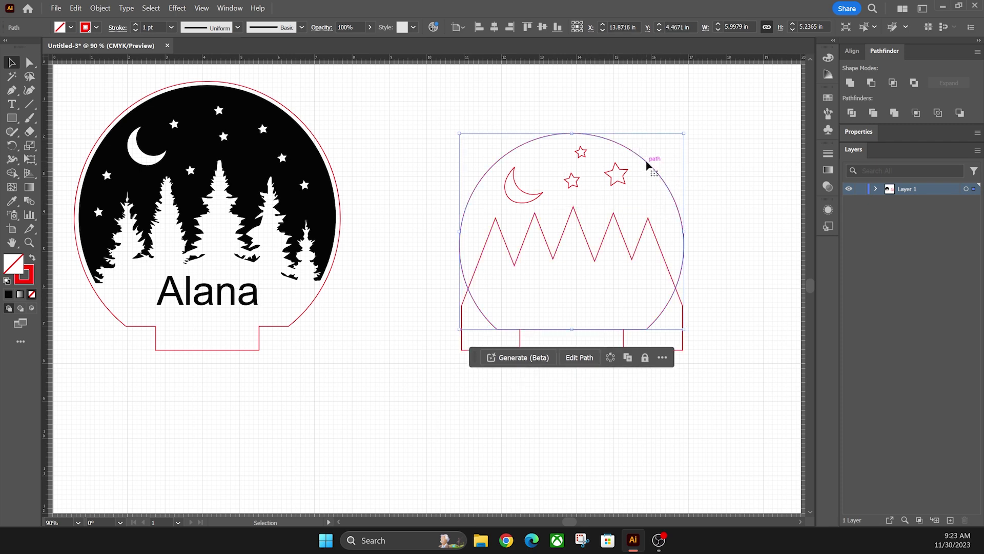
# - Give the right-hand circle a black fill and a stroke of None
pyautogui.press('a')
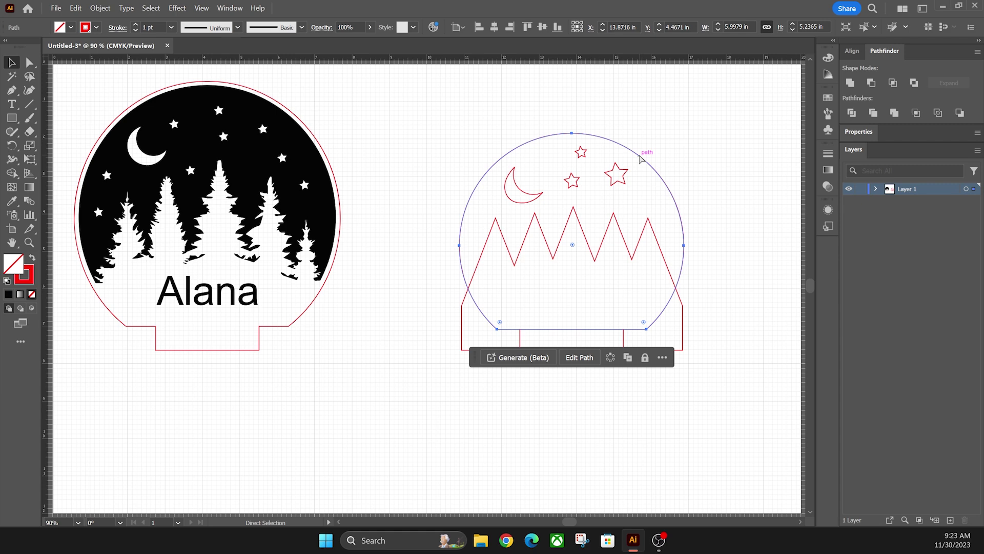
pyautogui.press('v')
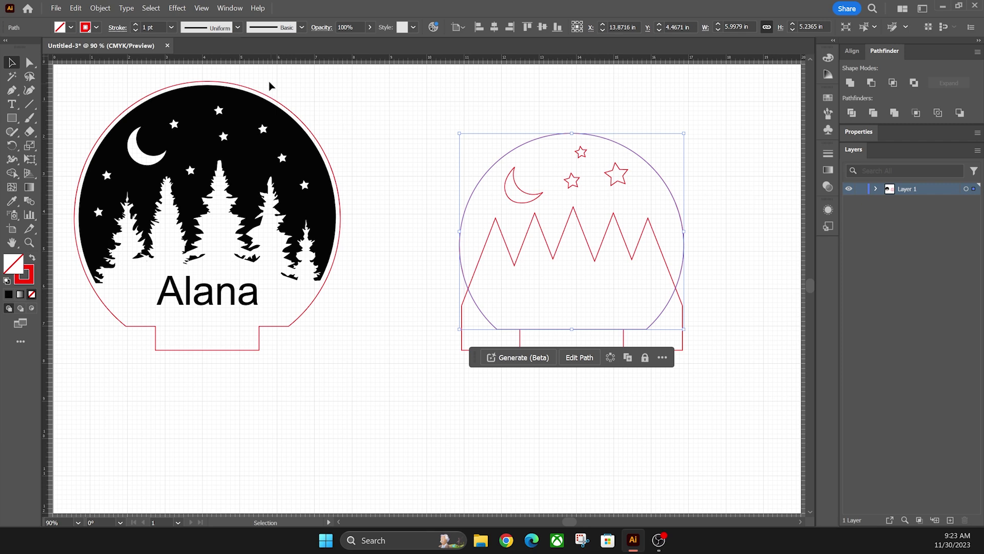
pyautogui.click(70, 28)
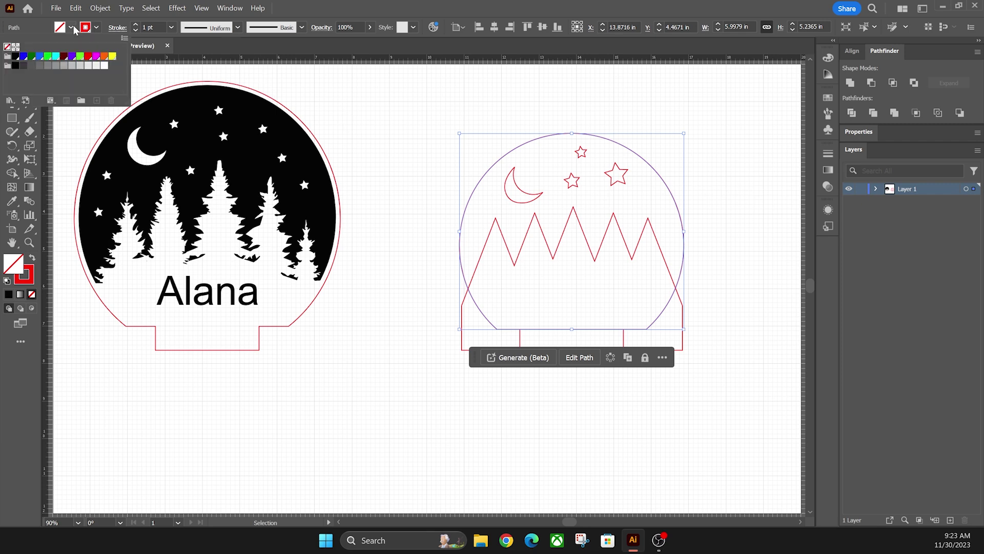
pyautogui.click(15, 58)
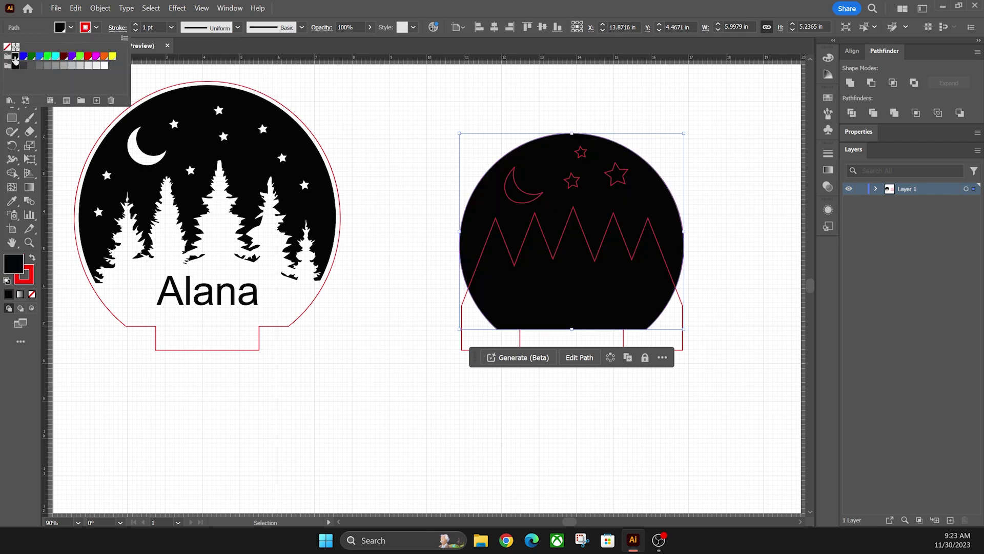
pyautogui.click(97, 28)
pyautogui.click(97, 28)
pyautogui.click(7, 46)
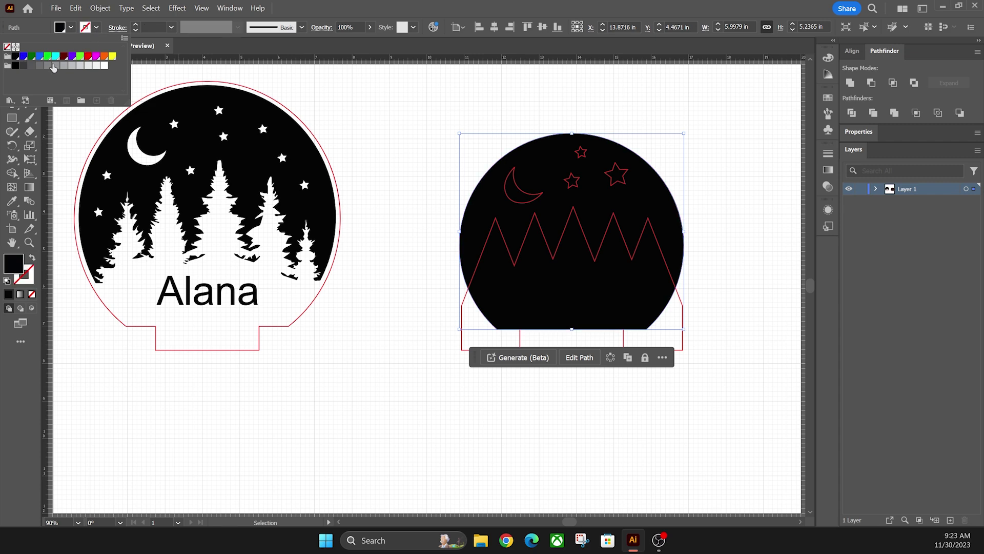
pyautogui.click(701, 178)
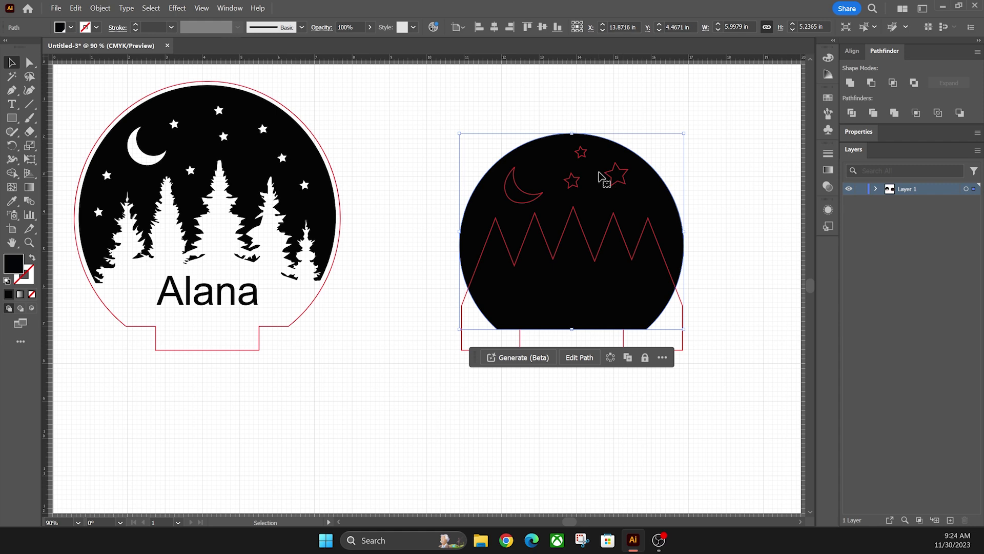
# - Subtract the merged tree row from the black circle with Minus Front
pyautogui.click(713, 253)
pyautogui.click(679, 284)
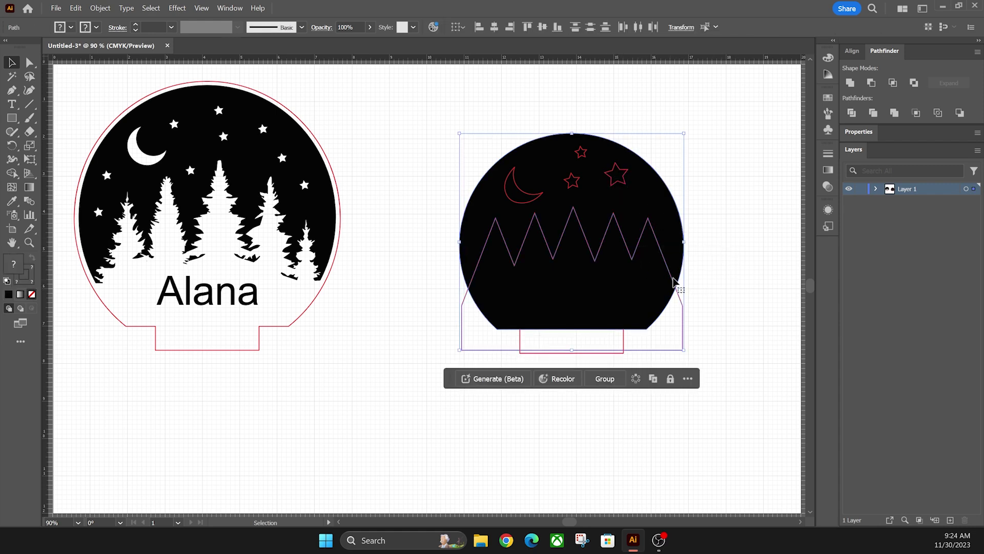
pyautogui.click(870, 86)
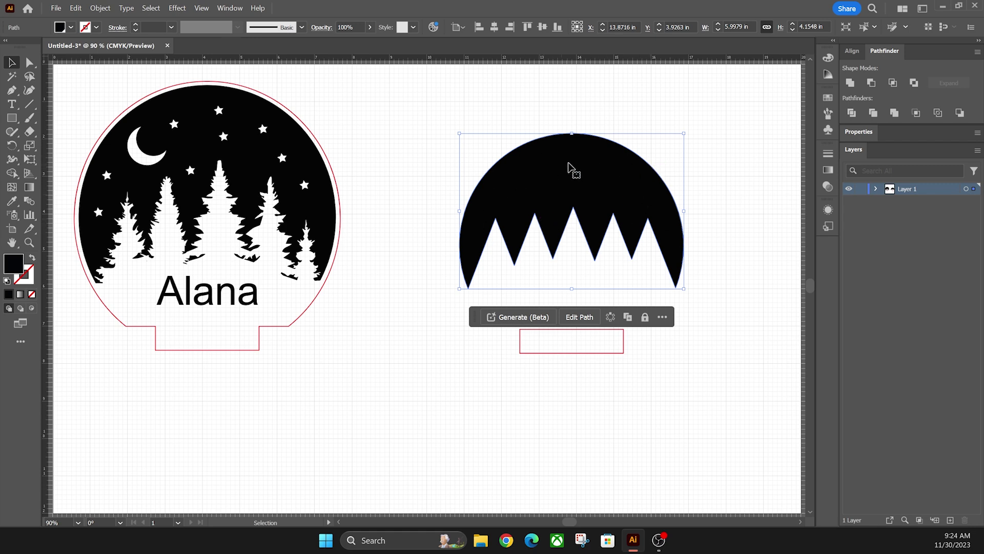
# - Move the cut shape below the moon and stars in Layers, then paste a copy in place
pyautogui.click(876, 189)
pyautogui.moveTo(911, 204); pyautogui.dragTo(912, 267)
pyautogui.click(705, 222)
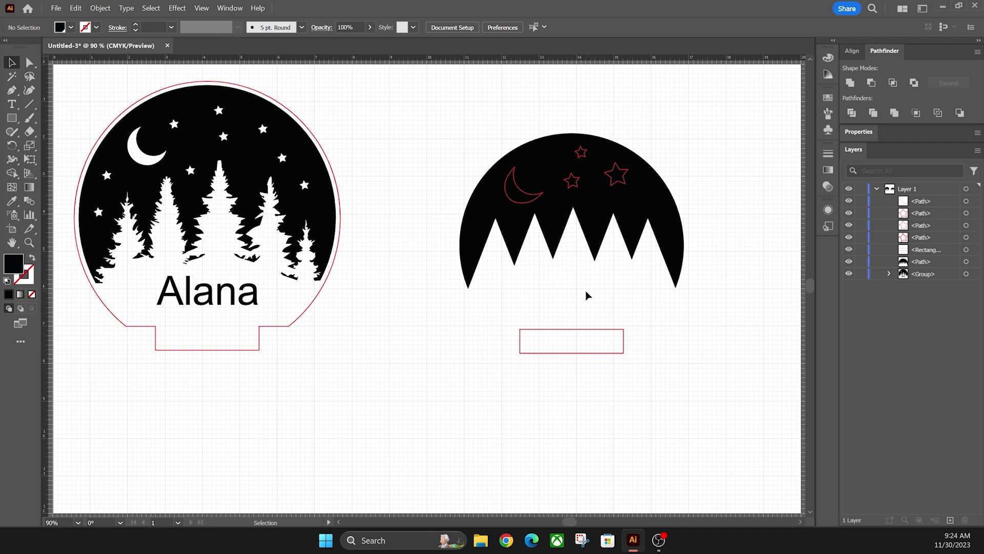
pyautogui.click(77, 8)
pyautogui.click(108, 120)
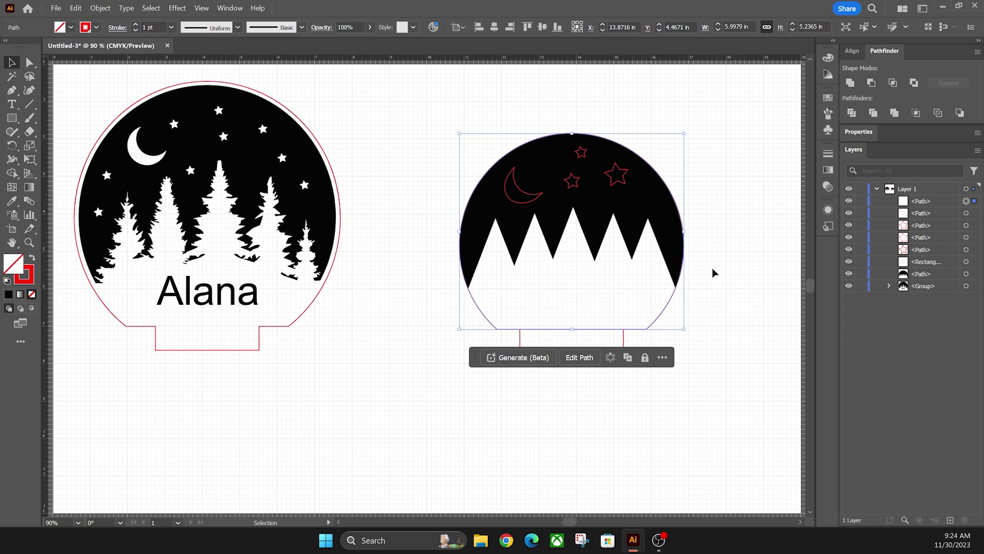
# - Cut the large star and a small star out of the black mountain shape with Minus Front
pyautogui.click(596, 281)
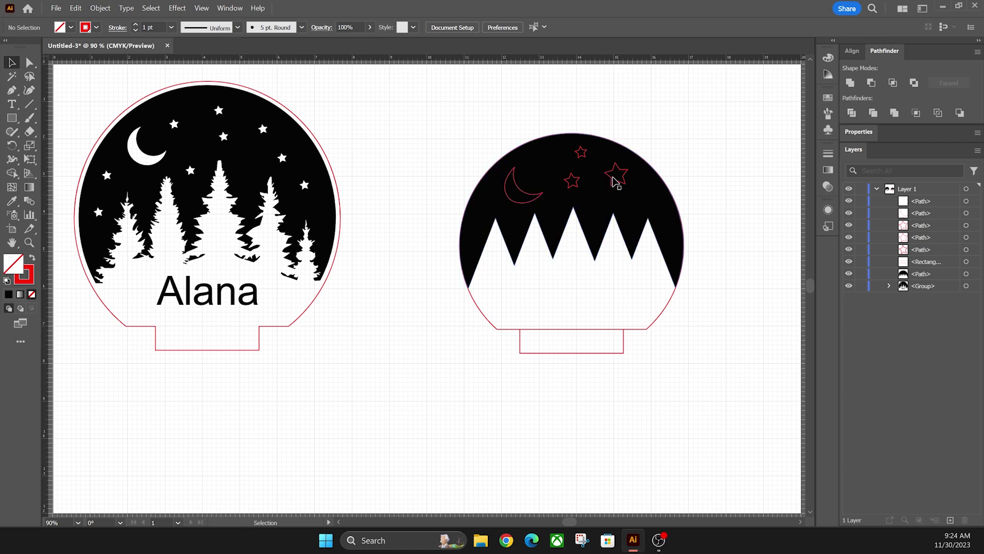
pyautogui.click(611, 206)
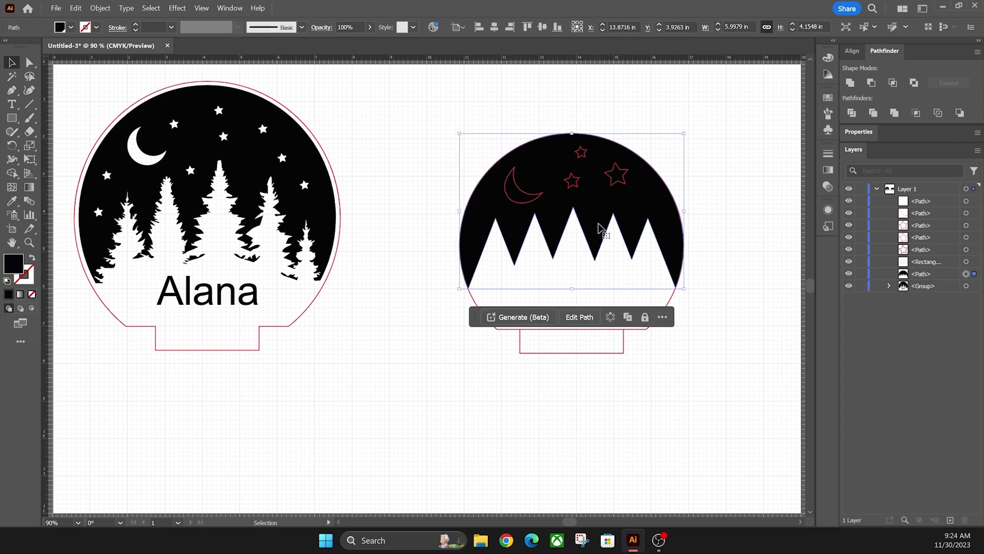
pyautogui.keyDown('shift'); pyautogui.click(619, 190); pyautogui.keyUp('shift')
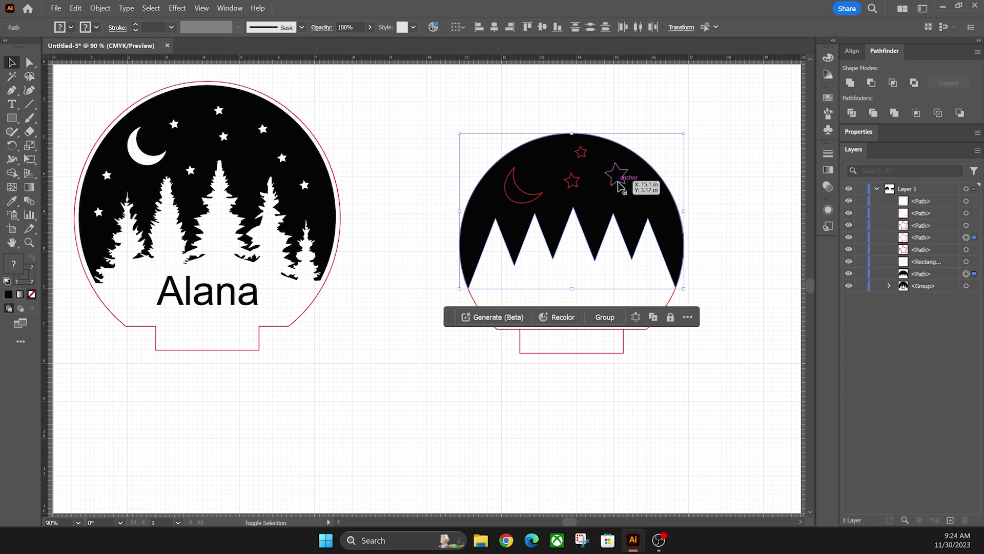
pyautogui.click(873, 88)
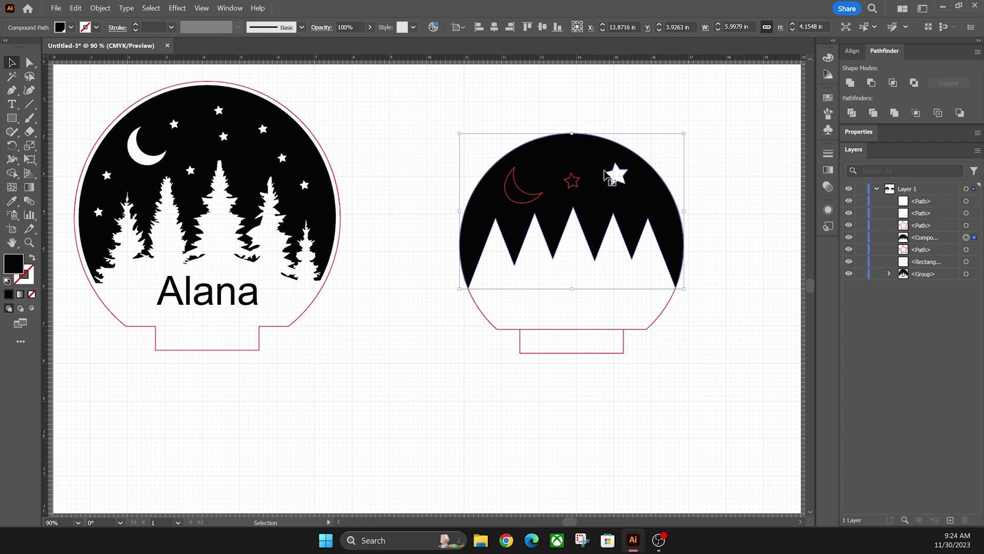
pyautogui.keyDown('shift'); pyautogui.click(581, 193); pyautogui.keyUp('shift')
pyautogui.click(871, 83)
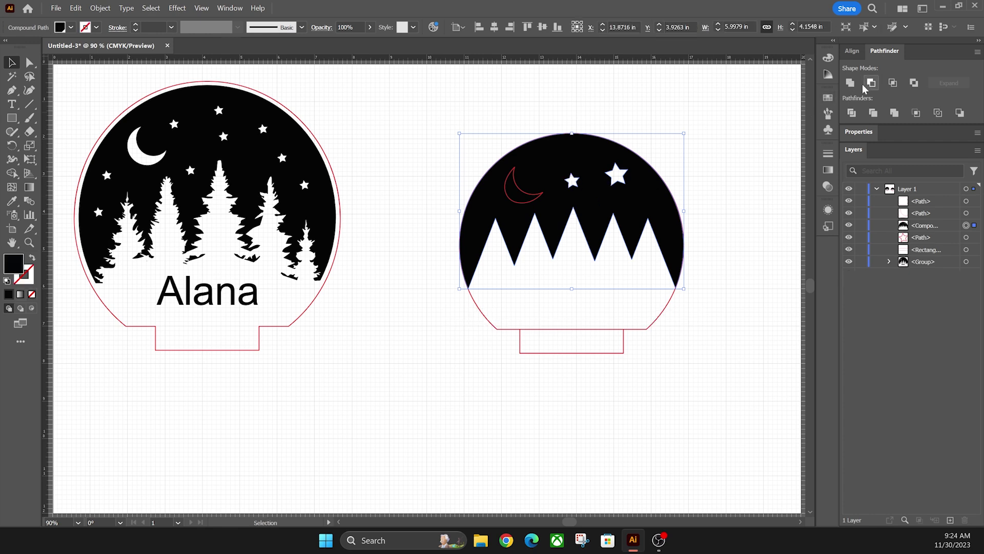
# - Cut the moon and the last star out of the black shape, restacking that star above it first
pyautogui.keyDown('shift'); pyautogui.click(526, 199); pyautogui.keyUp('shift')
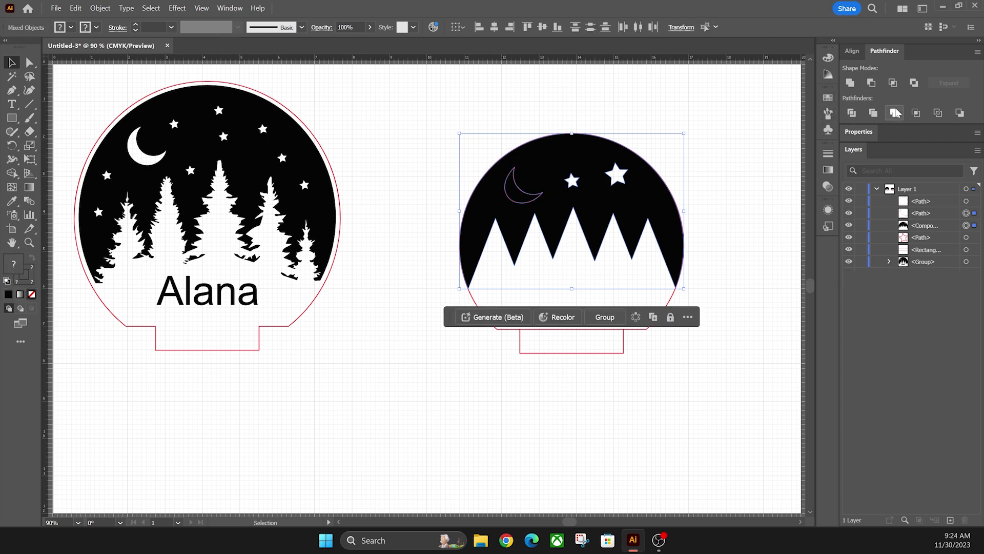
pyautogui.click(872, 83)
pyautogui.moveTo(918, 215); pyautogui.dragTo(918, 232)
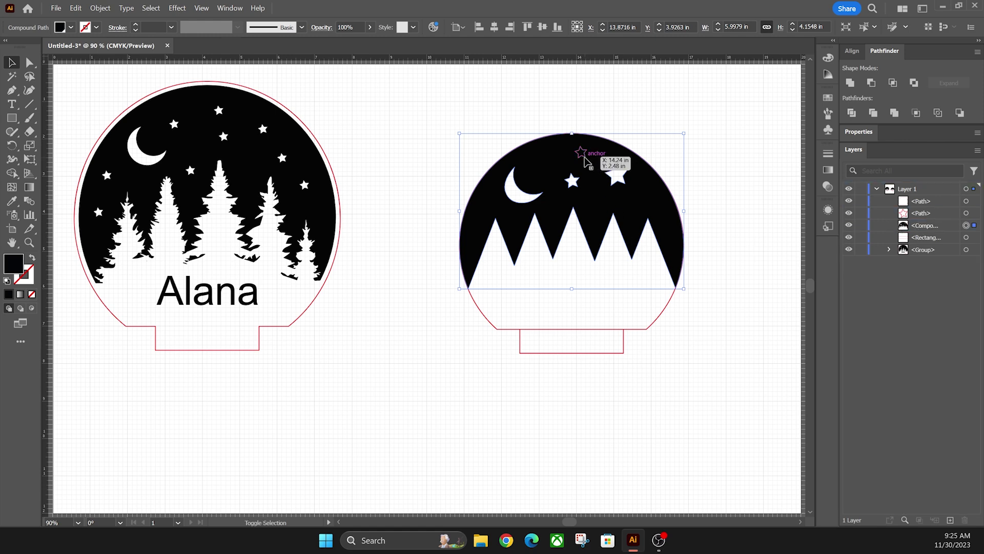
pyautogui.keyDown('shift'); pyautogui.click(583, 155); pyautogui.keyUp('shift')
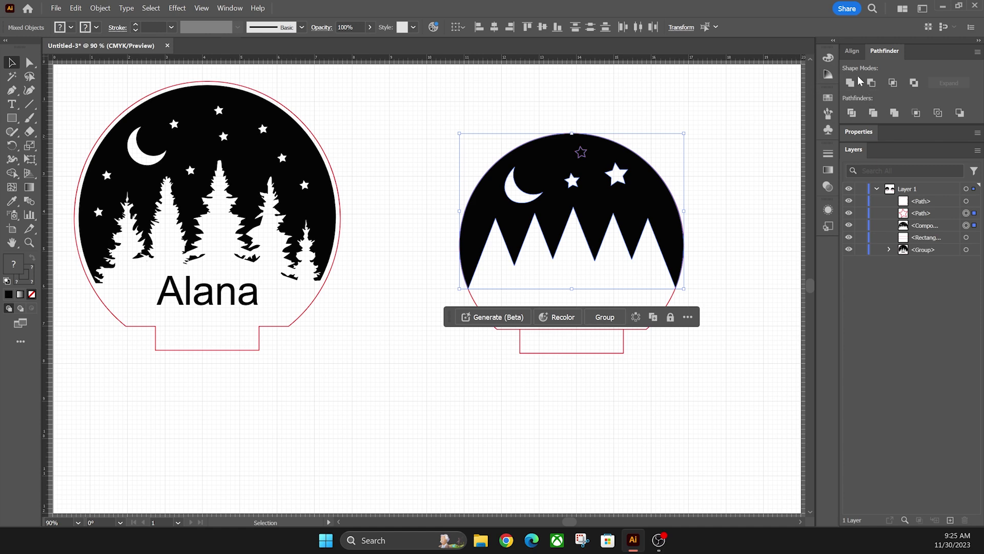
pyautogui.click(872, 82)
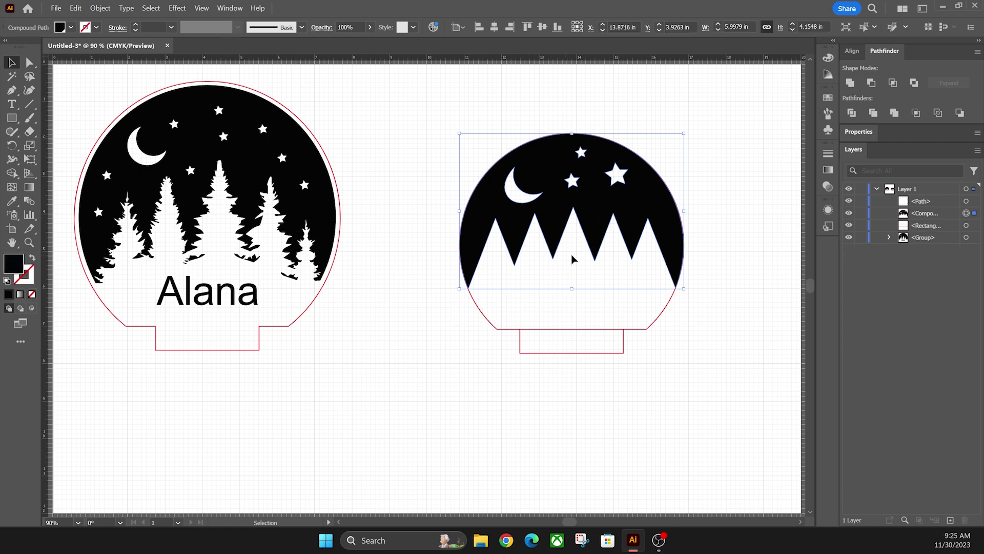
pyautogui.click(607, 269)
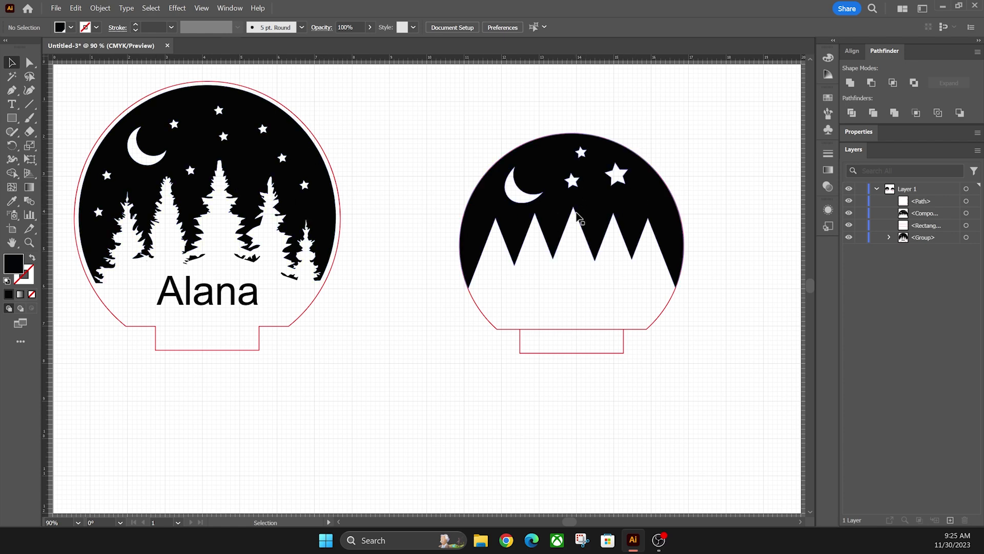
# - Constrain proportions and step the black shape's width down to 5.625 in
pyautogui.click(624, 214)
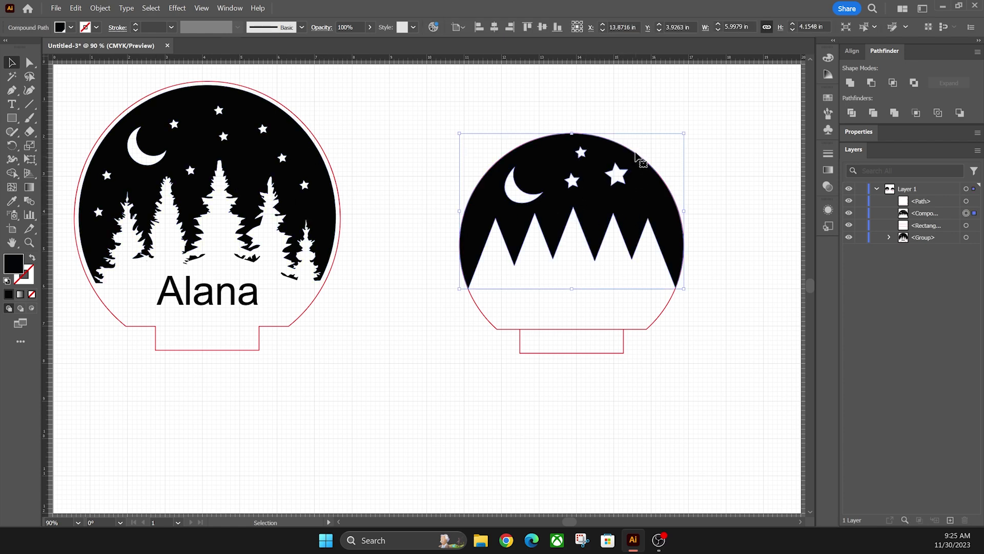
pyautogui.click(764, 28)
pyautogui.click(718, 29)
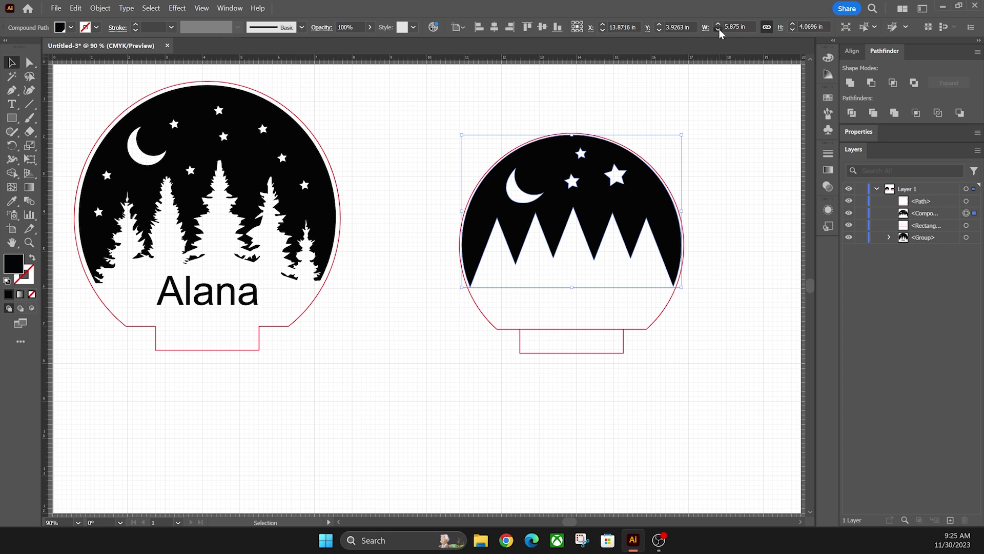
pyautogui.click(718, 29)
pyautogui.click(718, 29)
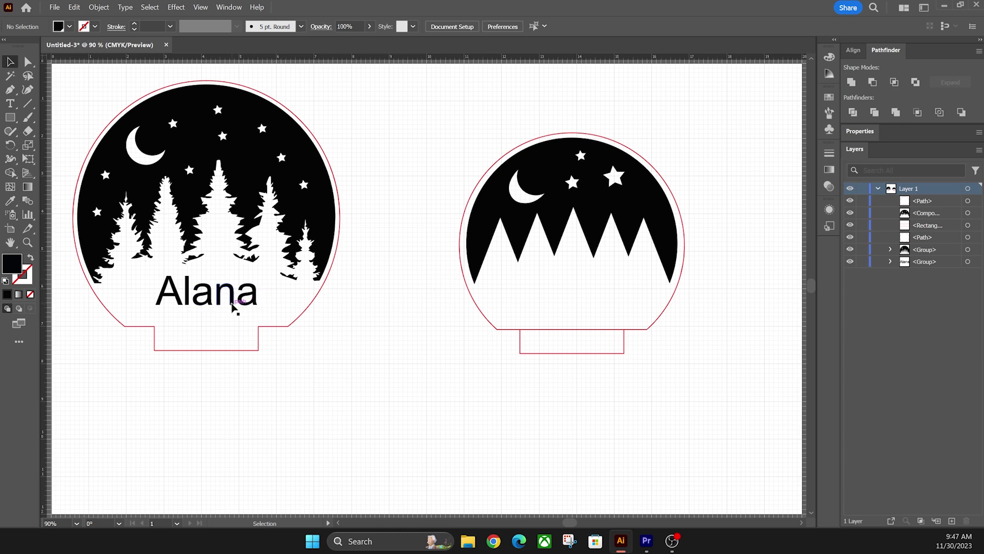
# - Copy the name lettering and place the copy in the second sign below the mountains
pyautogui.click(232, 306)
pyautogui.press('a')
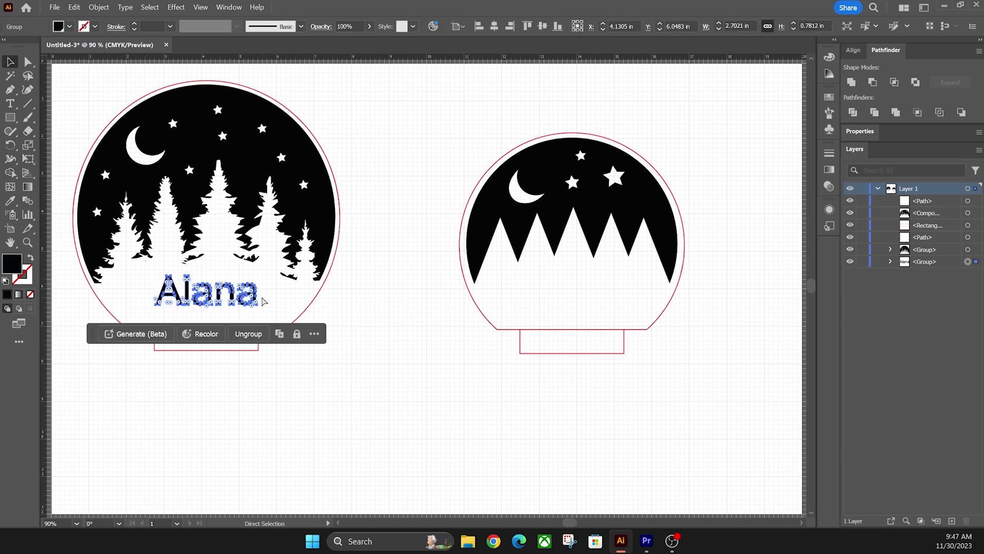
pyautogui.hotkey('ctrl', 'c')
pyautogui.press('v')
pyautogui.hotkey('ctrl', 'shift', 'a')
pyautogui.hotkey('ctrl', 'v')
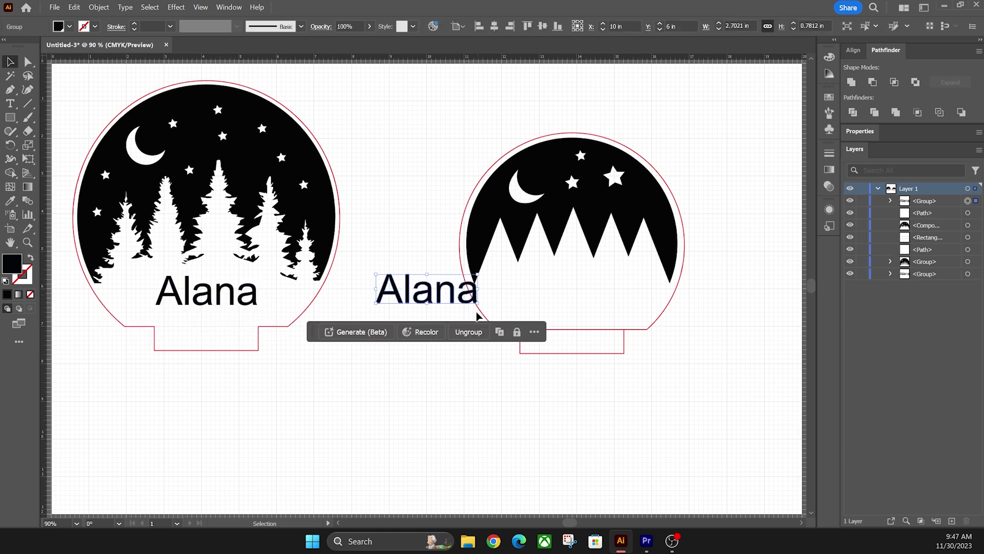
pyautogui.moveTo(444, 300); pyautogui.dragTo(585, 301)
pyautogui.click(718, 288)
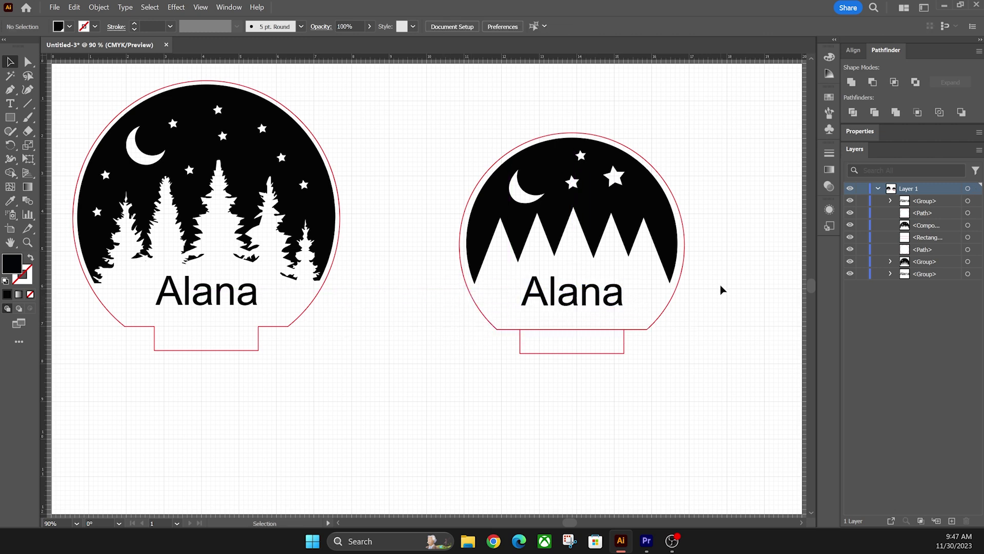
# - Unite the base tab rectangle with the circle outline into one continuous cut outline
pyautogui.click(624, 345)
pyautogui.keyDown('shift'); pyautogui.click(652, 327); pyautogui.keyUp('shift')
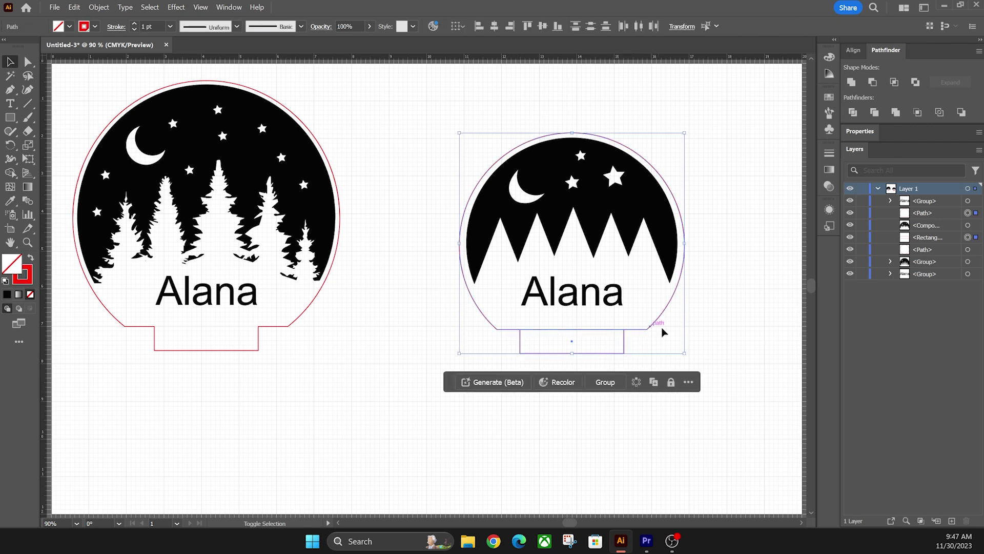
pyautogui.click(852, 83)
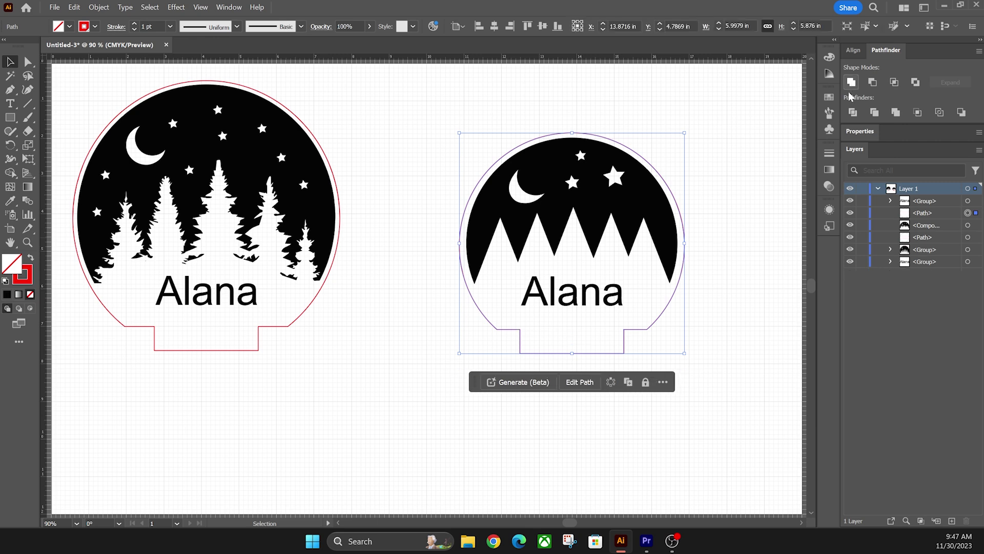
pyautogui.click(594, 328)
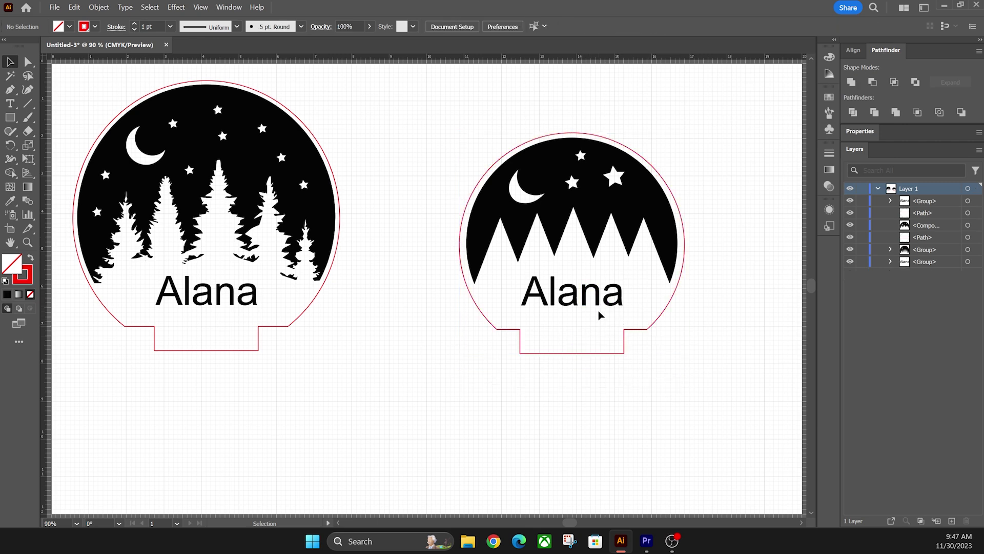
pyautogui.click(560, 210)
pyautogui.keyDown('shift'); pyautogui.click(588, 292); pyautogui.keyUp('shift')
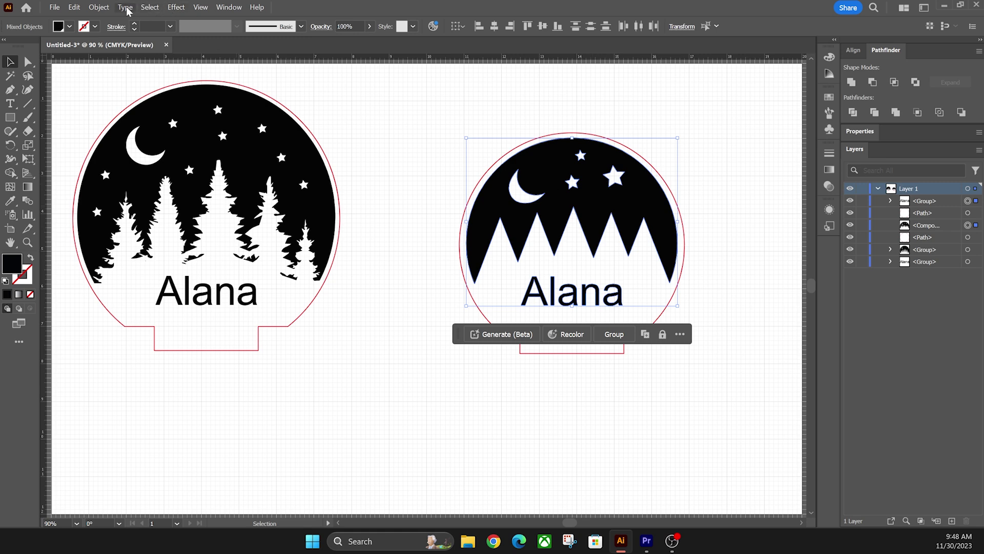
# - Reflect the black artwork and name text across the vertical axis
pyautogui.click(99, 7)
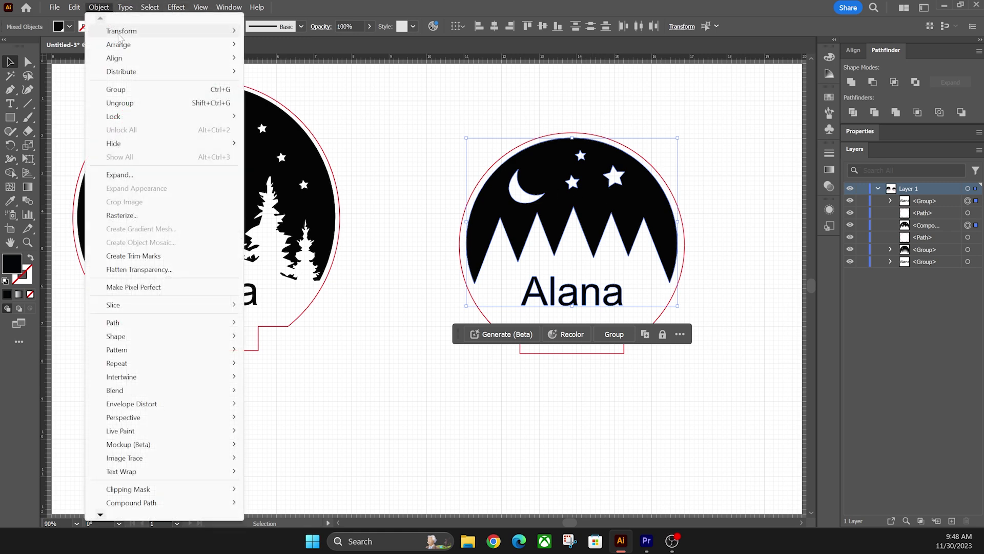
pyautogui.moveTo(125, 33)
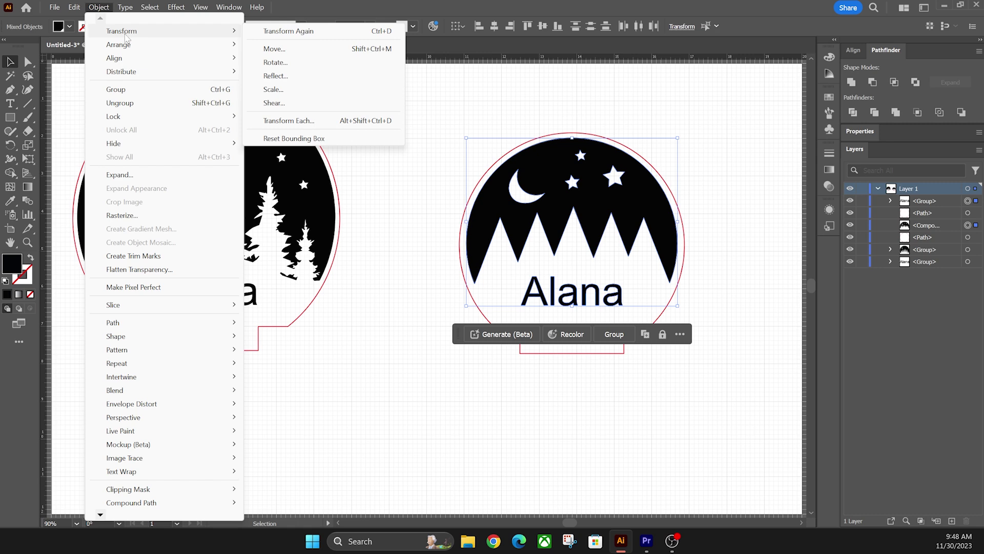
pyautogui.click(303, 77)
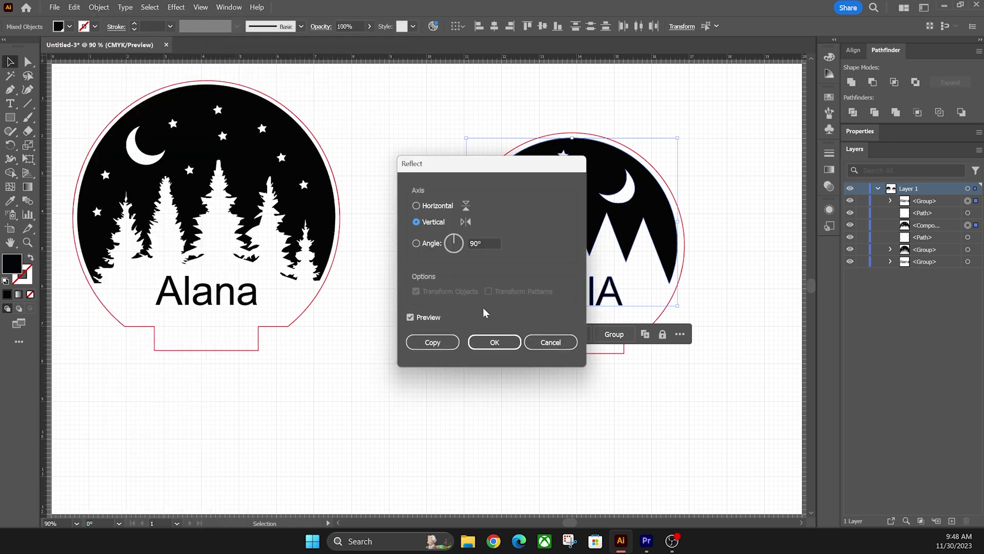
pyautogui.click(494, 342)
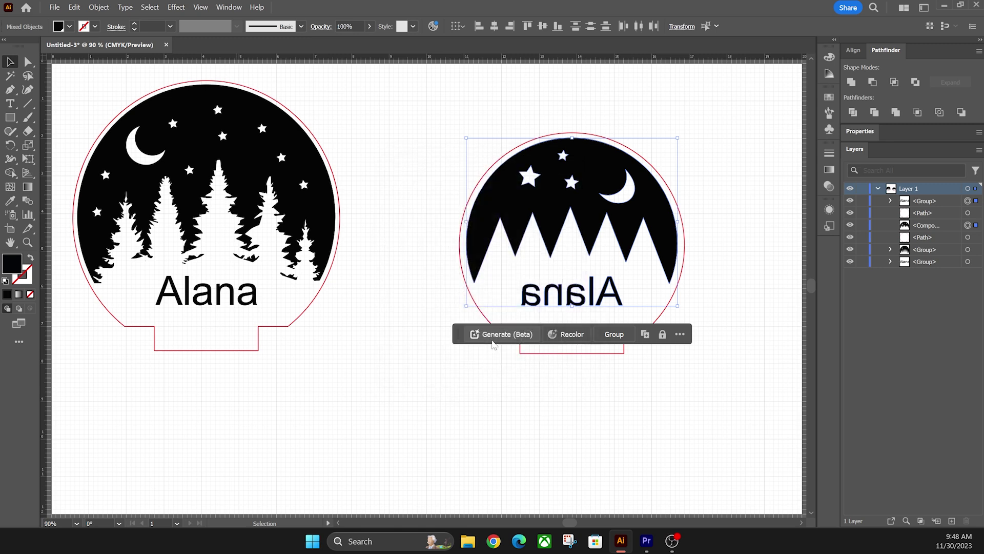
pyautogui.click(725, 278)
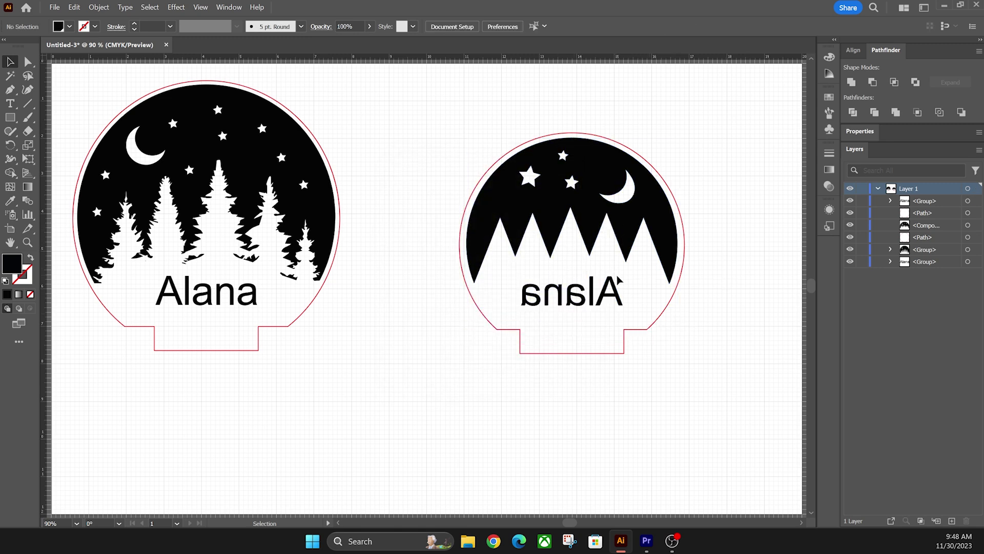